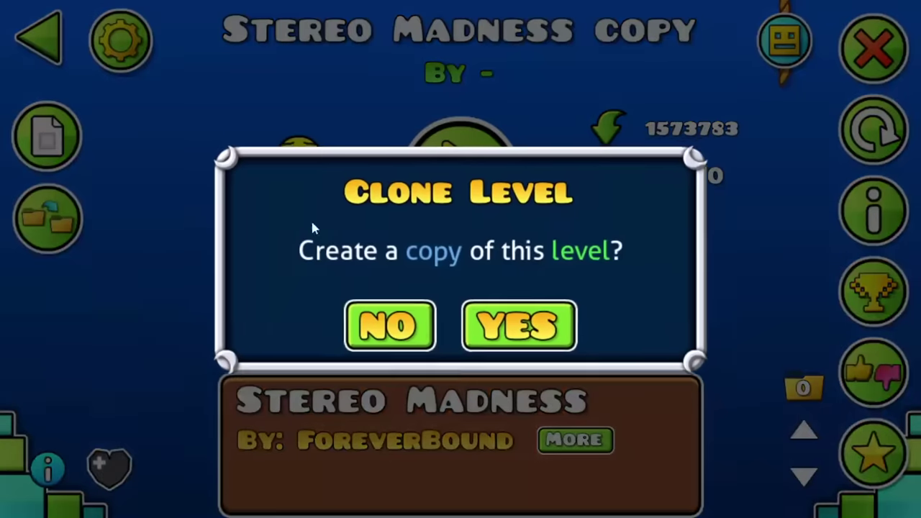
Clone the Stereo Madness level and open it in the level editor
{"action": "left_click", "coordinate": [553, 330]}
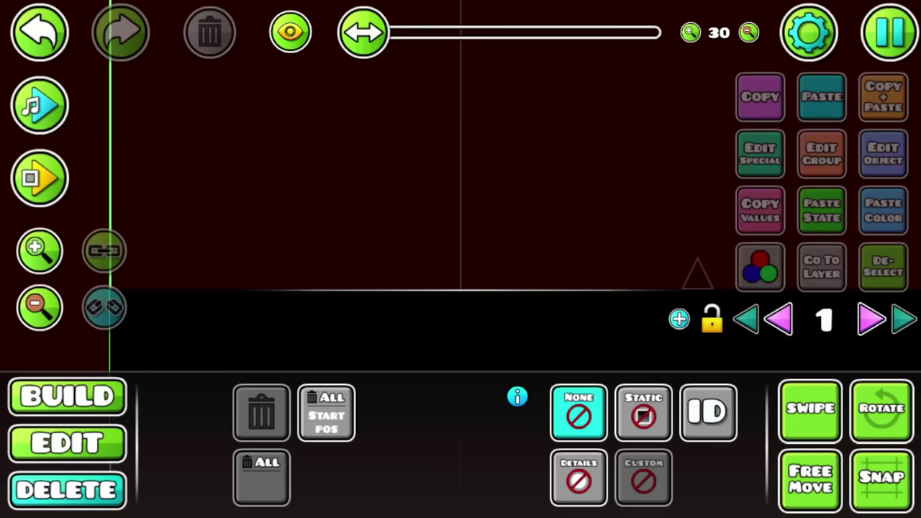
{"action": "left_click_drag", "start_coordinate": [654, 291], "coordinate": [530, 413]}
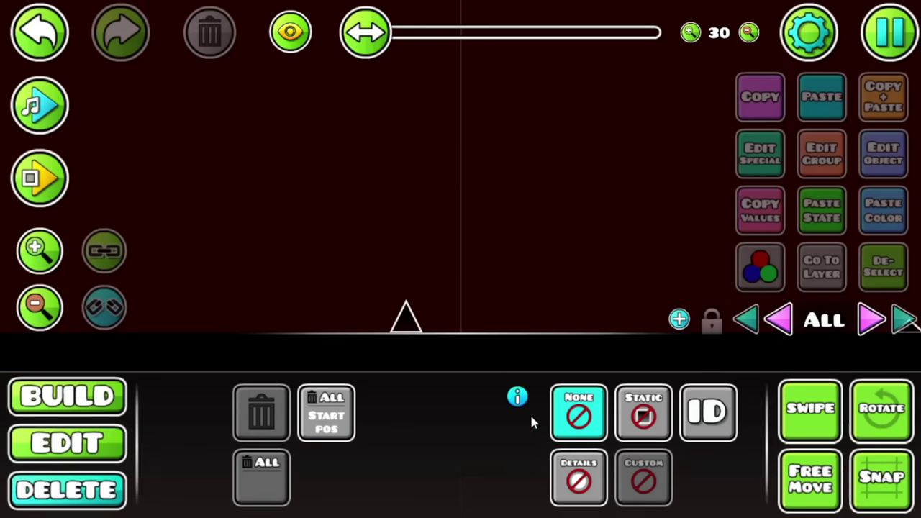
Place a full-size spike from the spike objects on the ground near the first obstacles
{"action": "key", "text": "1"}
{"action": "left_click", "coordinate": [335, 358]}
{"action": "left_click", "coordinate": [385, 397]}
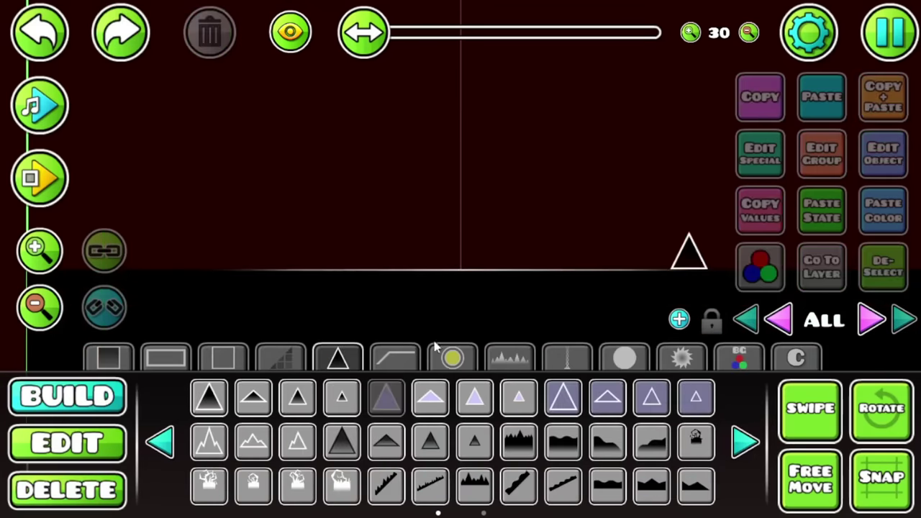
{"action": "left_click", "coordinate": [462, 252]}
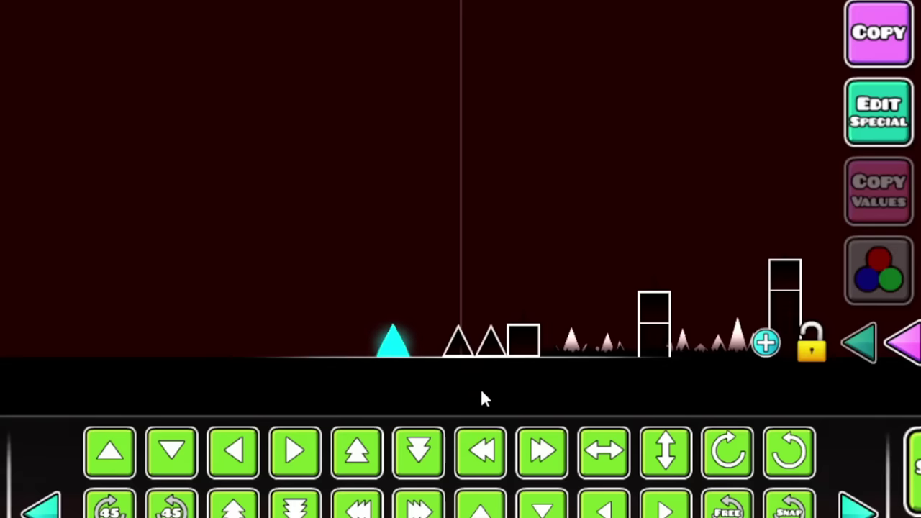
{"action": "key", "text": "3"}
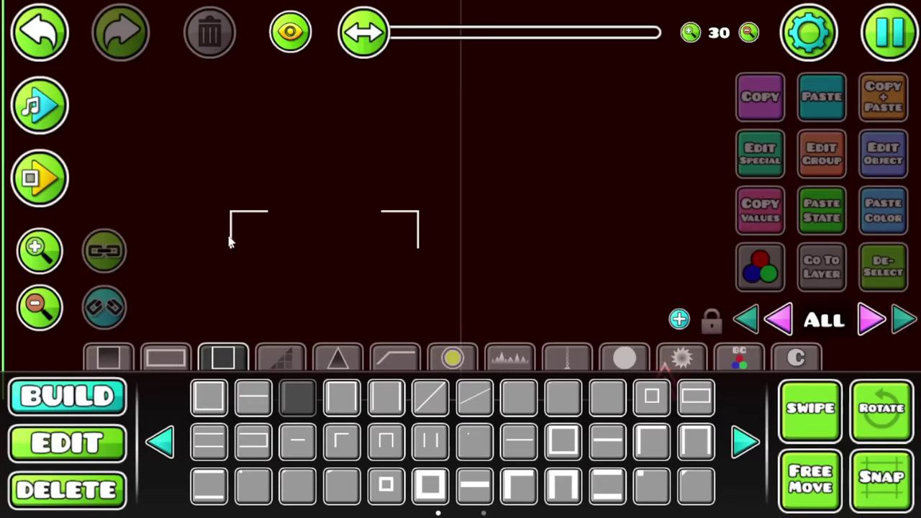
Build a rectangular outline block with two triangular eyes and add a small dot in its upper corner
{"action": "left_click_drag", "start_coordinate": [231, 242], "coordinate": [271, 253]}
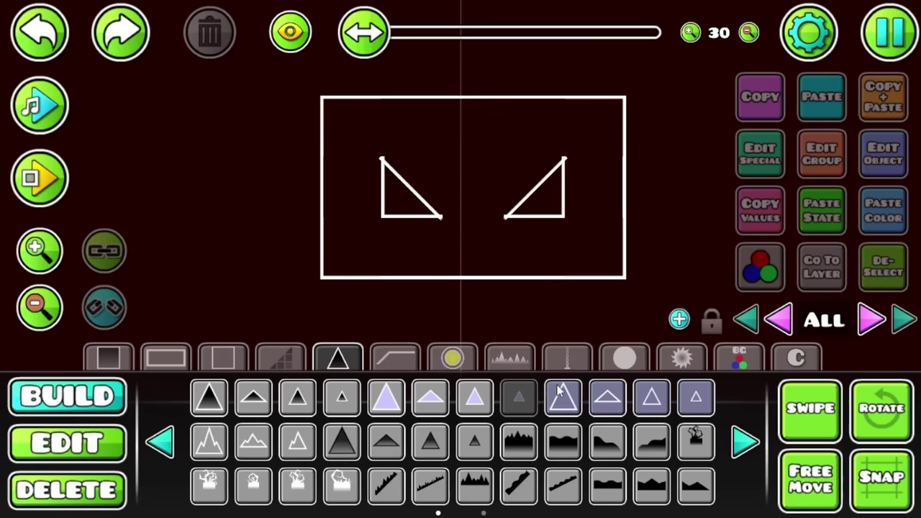
{"action": "left_click", "coordinate": [567, 357]}
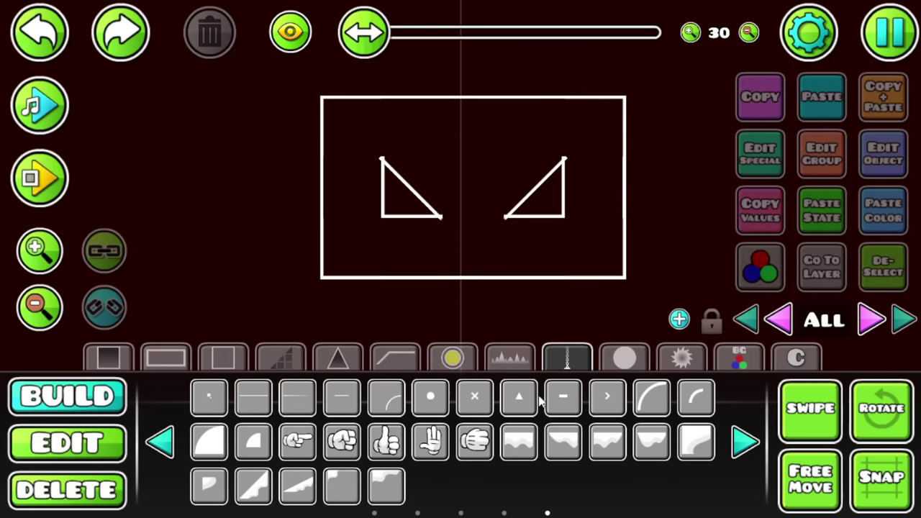
{"action": "left_click", "coordinate": [430, 397]}
{"action": "left_click", "coordinate": [595, 127]}
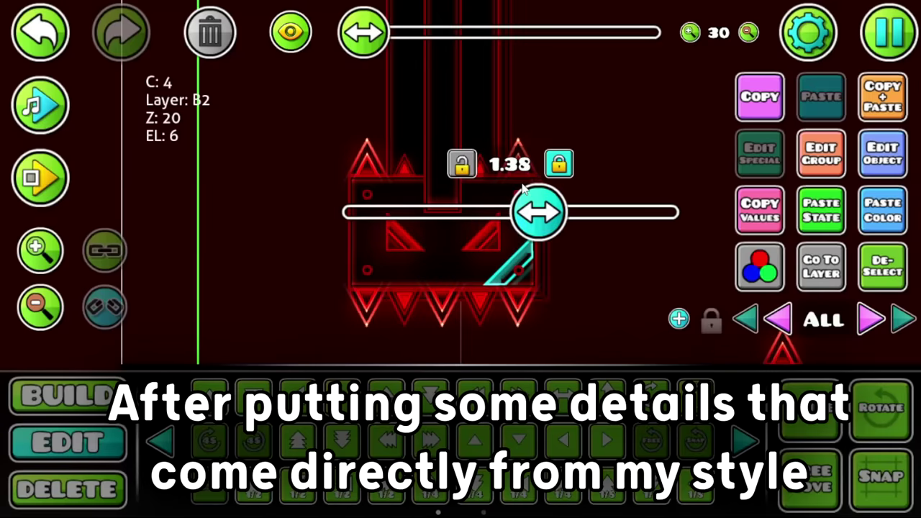
Enlarge the diagonal detail in the face block's lower corner and shift it to the left
{"action": "left_click_drag", "start_coordinate": [519, 184], "coordinate": [585, 184]}
{"action": "key", "text": "a"}
{"action": "key", "text": "a"}
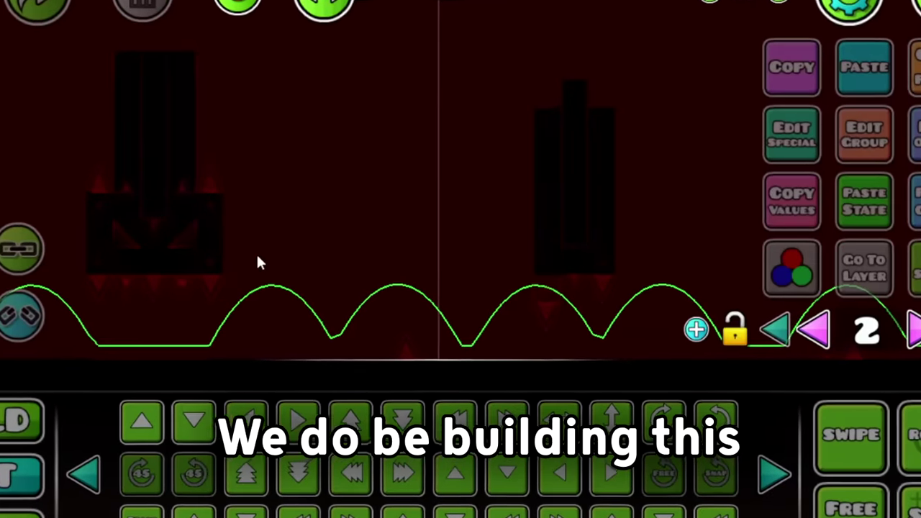
Decorate both sides of the hanging pillar with black jagged and curled silhouettes on editor layer 11
{"action": "left_click", "coordinate": [189, 261]}
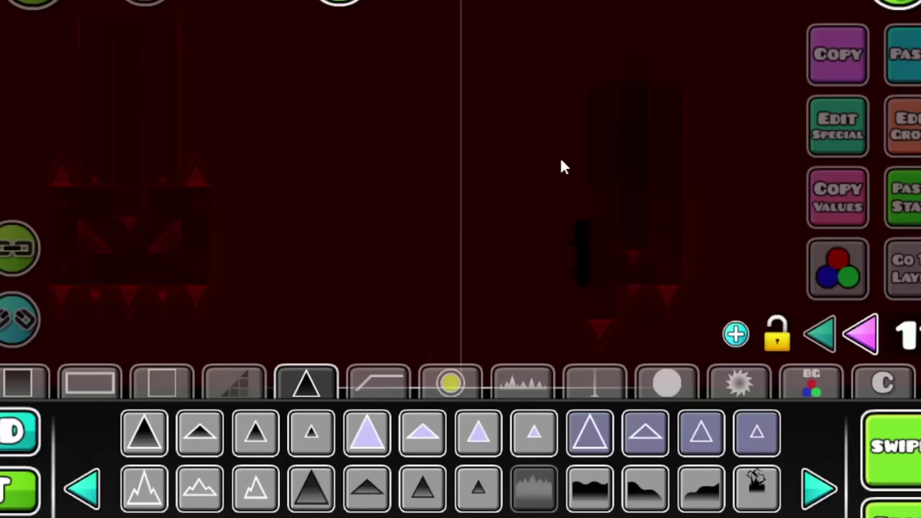
{"action": "left_click_drag", "start_coordinate": [611, 114], "coordinate": [679, 176]}
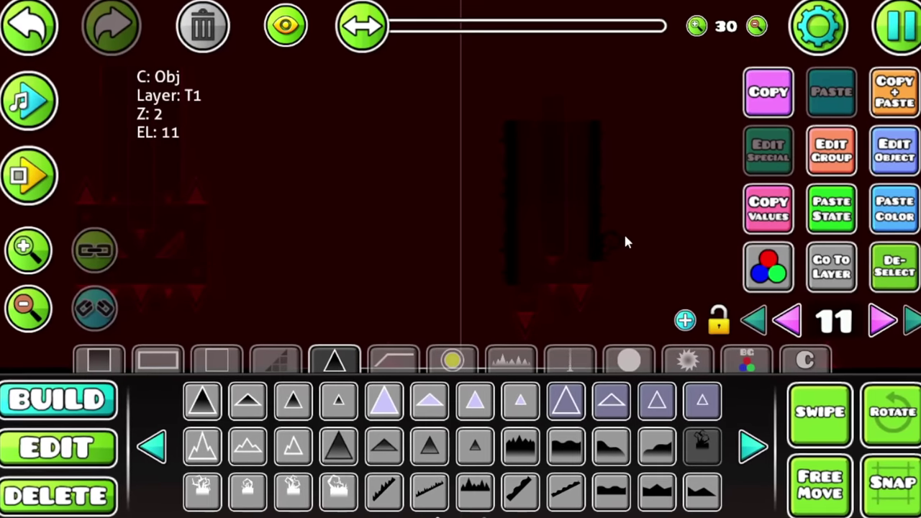
{"action": "key", "text": "2"}
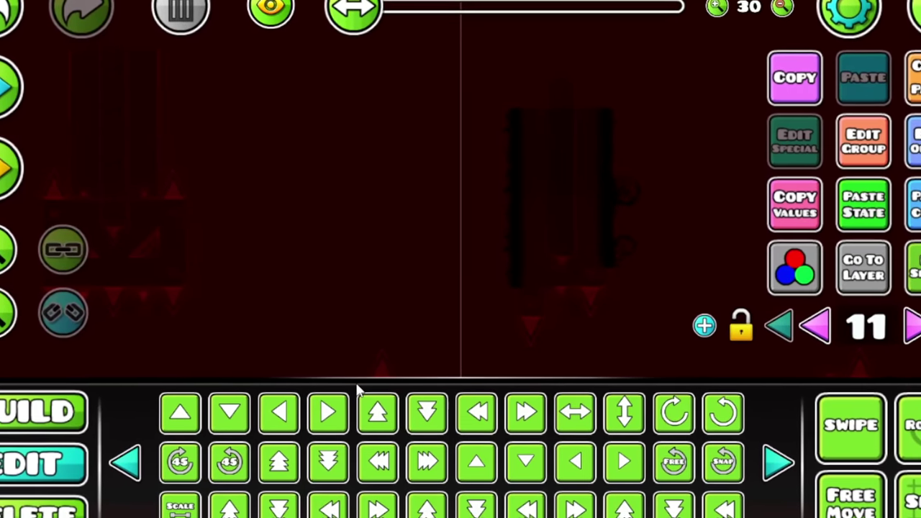
Show all editor layers, select the hanging pillar's central column and open its group settings
{"action": "left_click", "coordinate": [786, 327]}
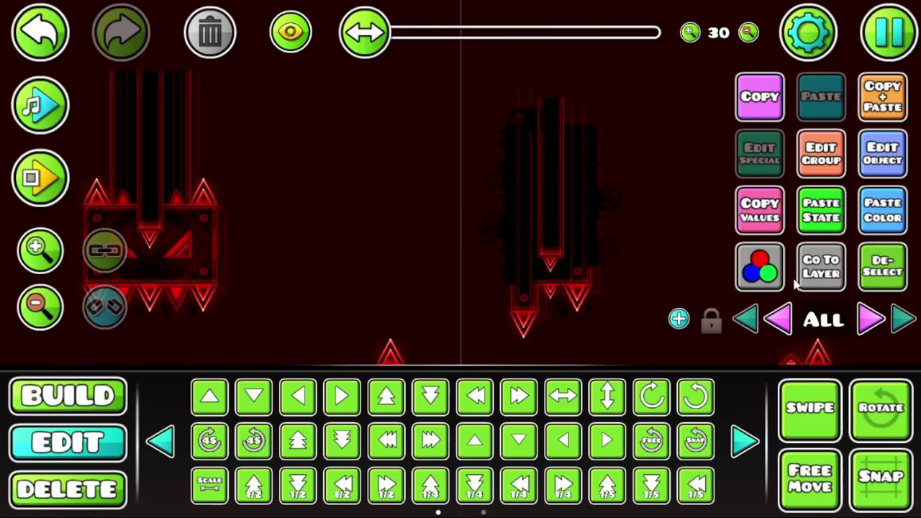
{"action": "left_click", "coordinate": [778, 319]}
{"action": "left_click", "coordinate": [551, 187]}
{"action": "left_click", "coordinate": [821, 153]}
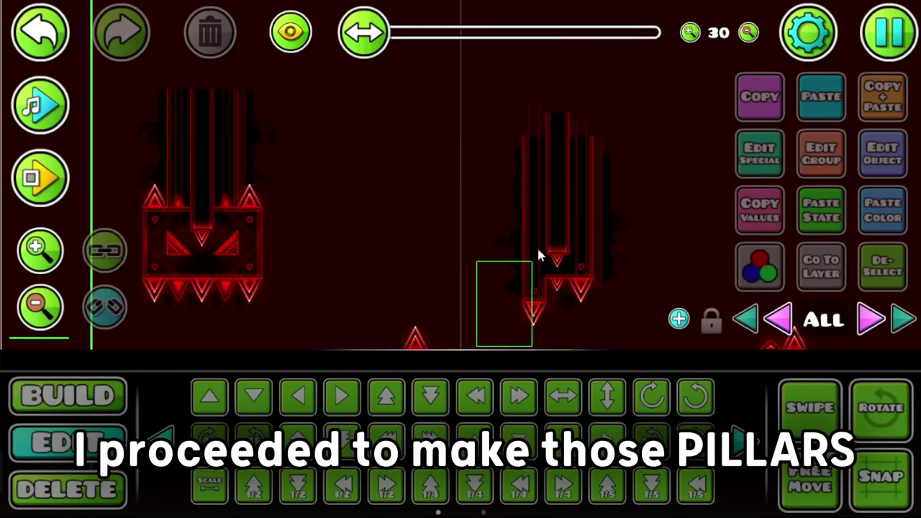
Form a separate narrow pillar beside the large one, close the colour picker and go to the narrow pillar's editor layer
{"action": "left_click_drag", "start_coordinate": [539, 253], "coordinate": [615, 100]}
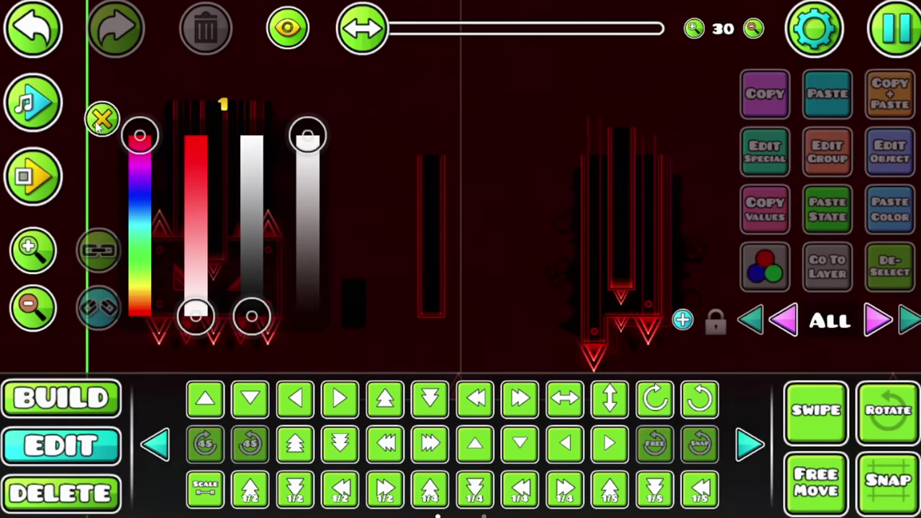
{"action": "left_click", "coordinate": [101, 120]}
{"action": "left_click", "coordinate": [432, 306]}
{"action": "left_click", "coordinate": [829, 267]}
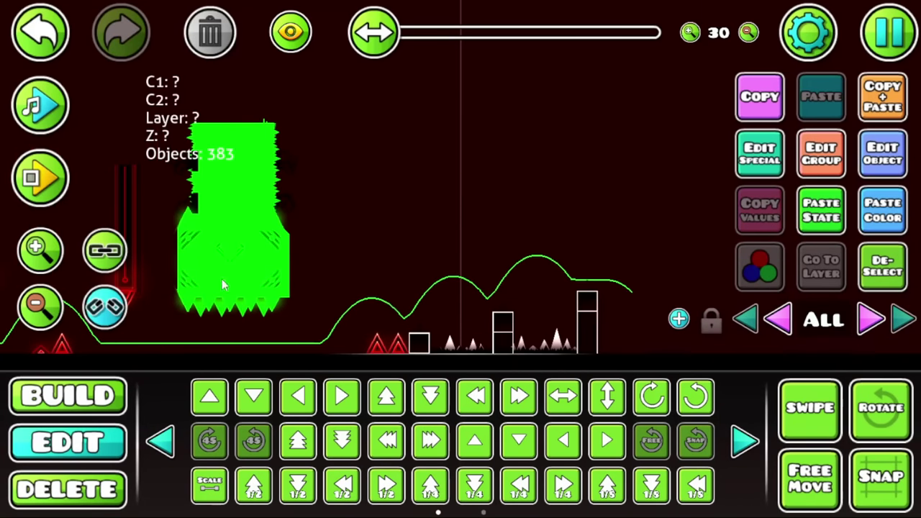
Place a copy of the complete hanging face block past the stepped blocks
{"action": "left_click_drag", "start_coordinate": [222, 284], "coordinate": [655, 288]}
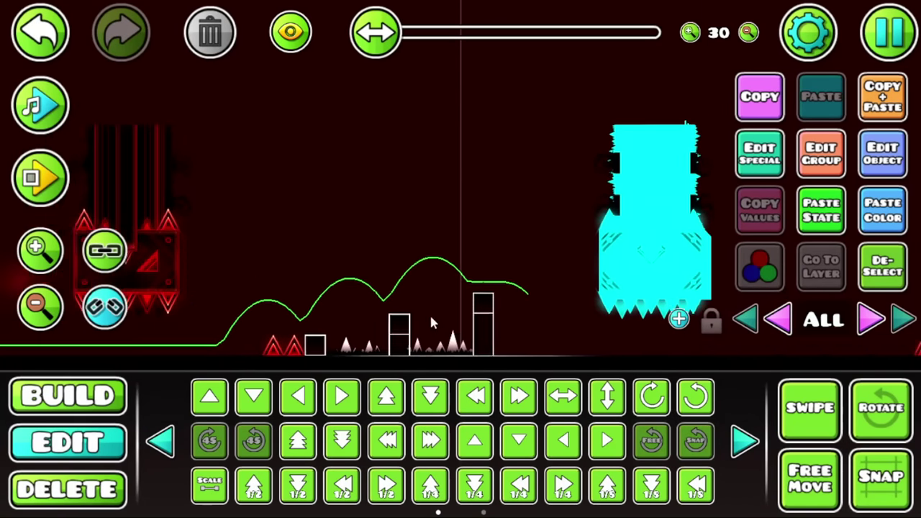
{"action": "left_click", "coordinate": [432, 324]}
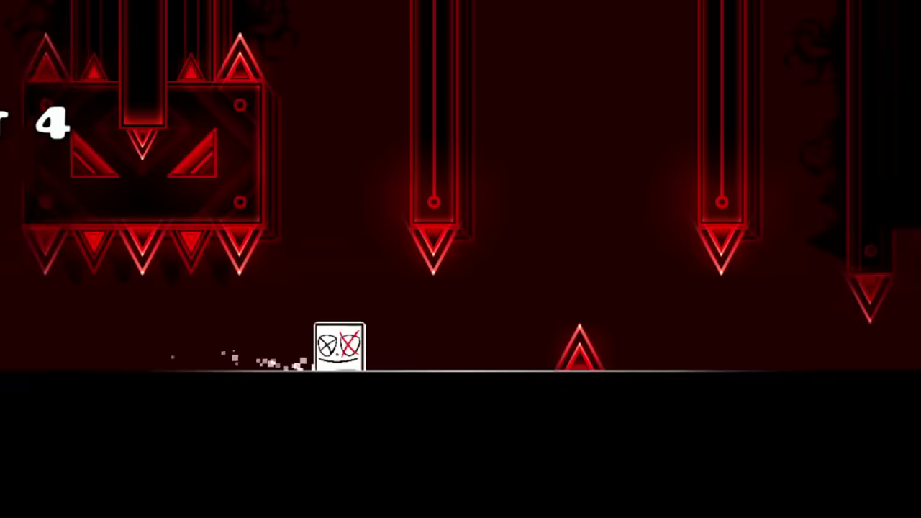
Playtest the opening section, jumping the ground spikes up to the first stepped blocks
{"action": "key", "text": "space"}
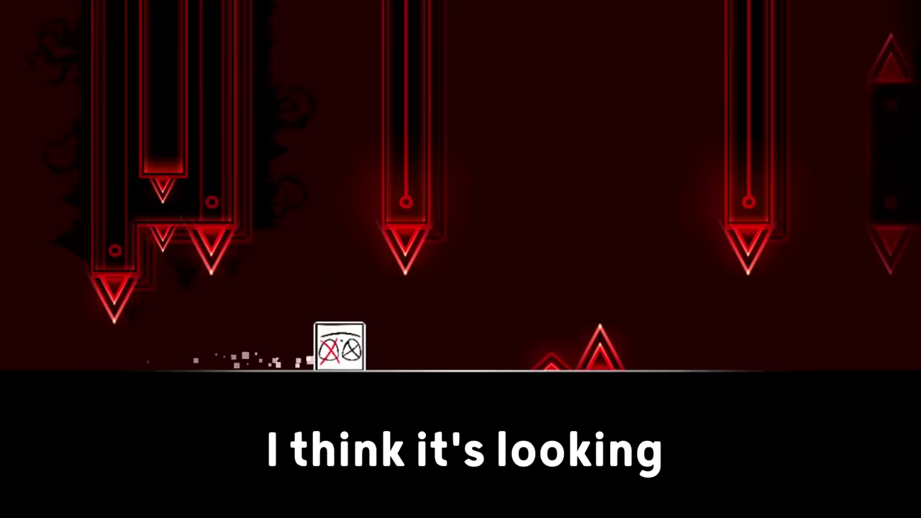
{"action": "key", "text": "space"}
{"action": "key", "text": "space"}
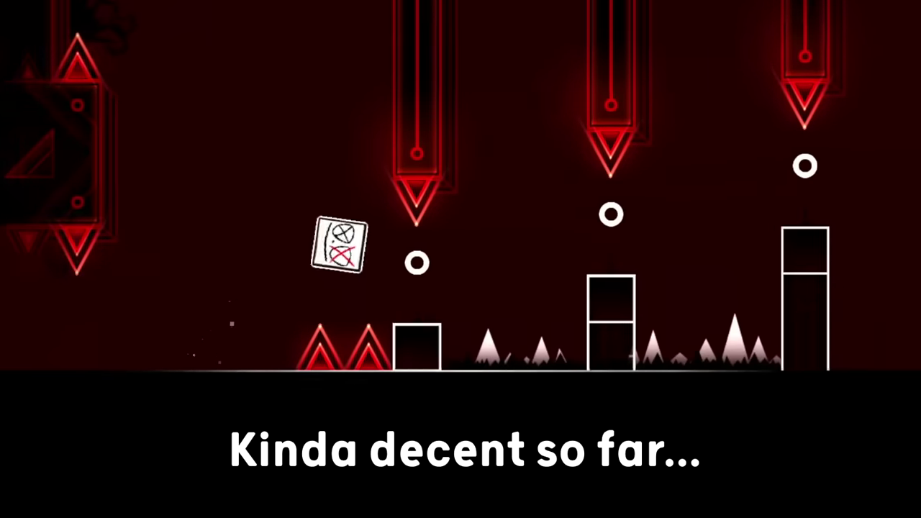
{"action": "key", "text": "space"}
{"action": "key", "text": "space"}
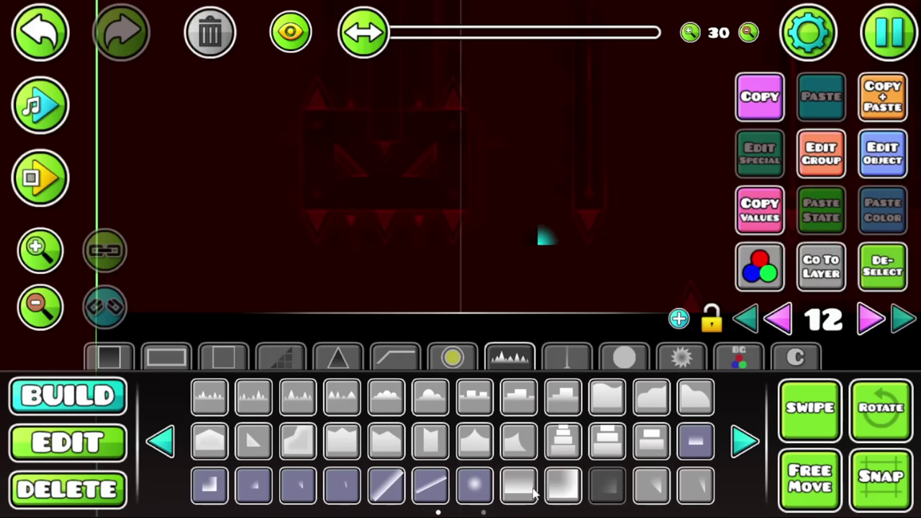
Build a tapered red light beam rising from the ground out of gradient glow pieces on editor layer 12
{"action": "key", "text": "2"}
{"action": "left_click", "coordinate": [532, 264]}
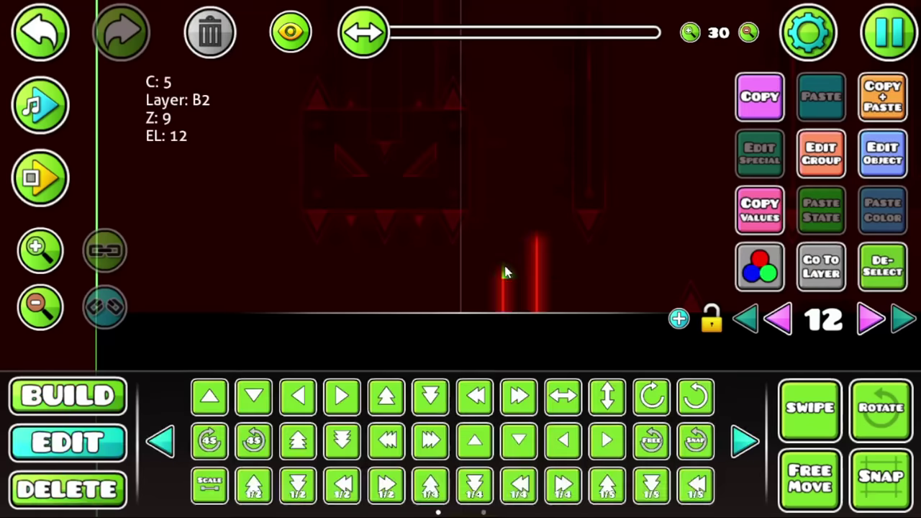
{"action": "left_click", "coordinate": [499, 194]}
{"action": "key", "text": "ctrl+a"}
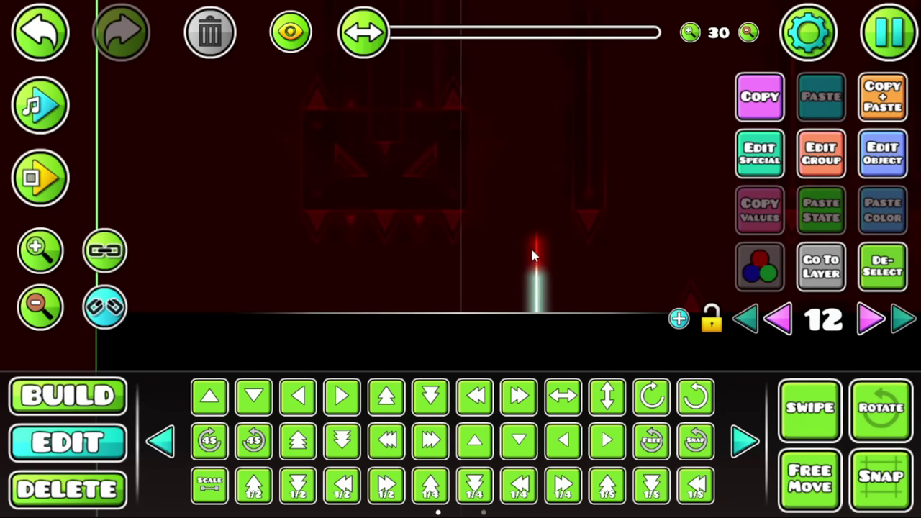
{"action": "key", "text": "1"}
{"action": "left_click", "coordinate": [357, 361]}
{"action": "key", "text": "2"}
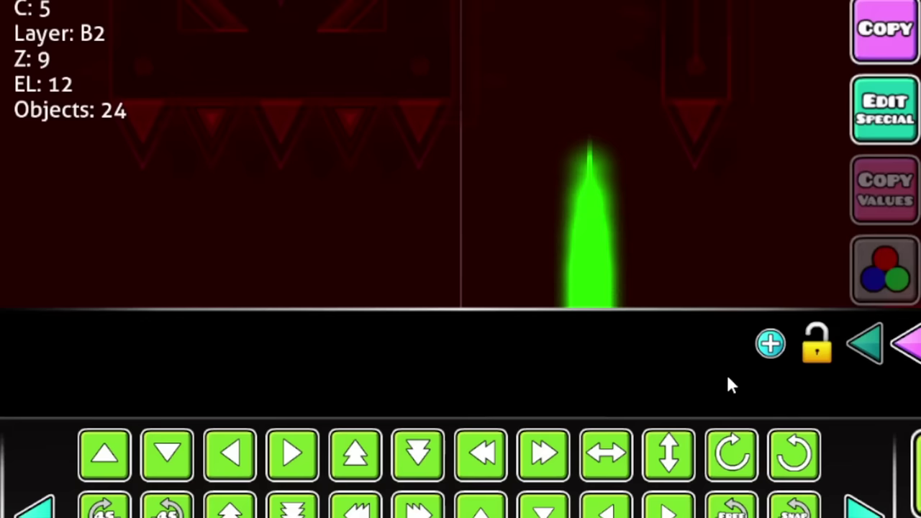
Place copies of the red light beam along the ground beneath the face blocks and pillars, up to the wide outlined block
{"action": "left_click_drag", "start_coordinate": [723, 288], "coordinate": [861, 298]}
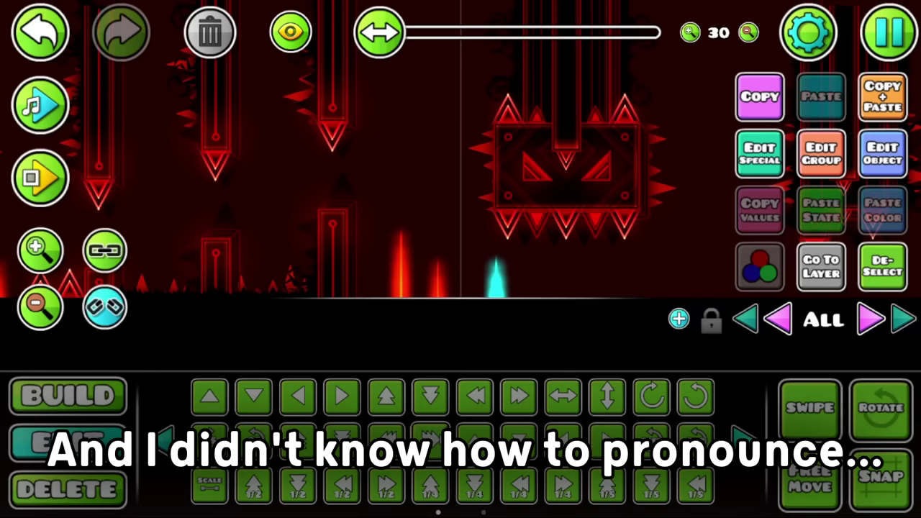
{"action": "scroll", "coordinate": [333, 253], "scroll_direction": "right", "scroll_amount": 8}
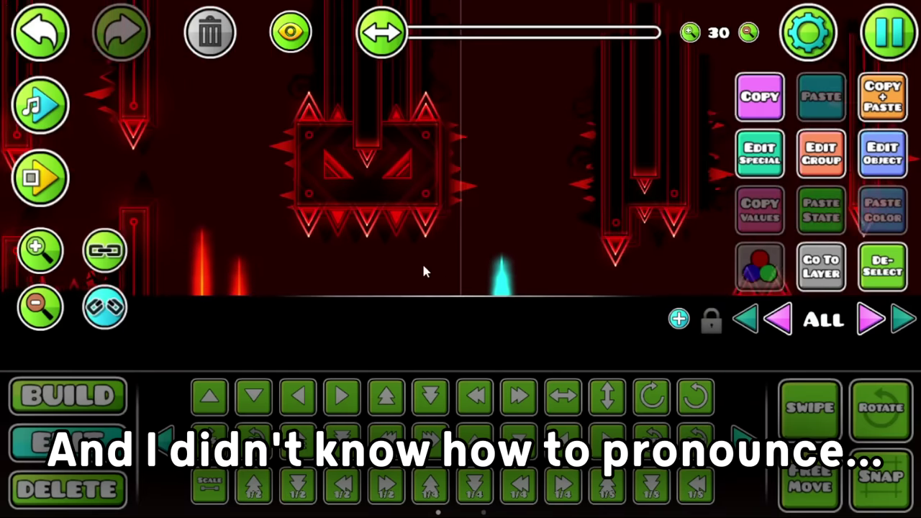
{"action": "key", "text": "d"}
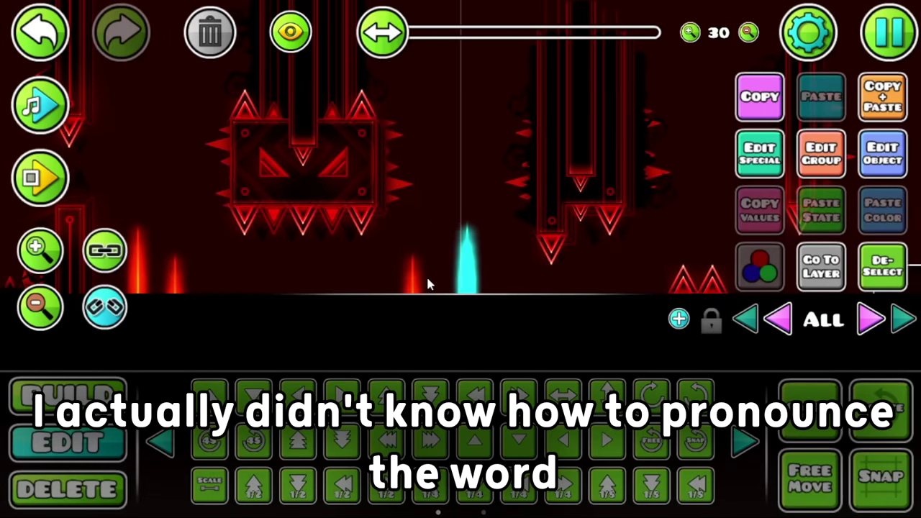
{"action": "left_click", "coordinate": [427, 285]}
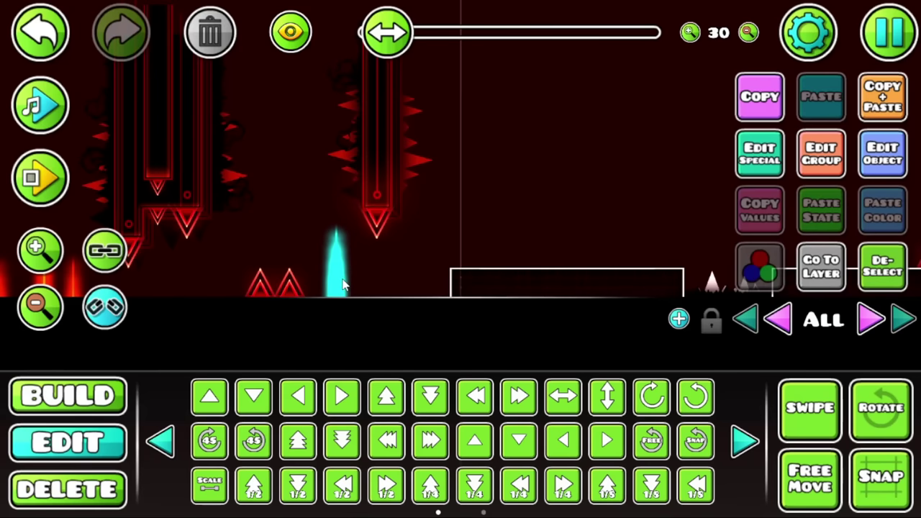
{"action": "left_click", "coordinate": [421, 272]}
{"action": "left_click_drag", "start_coordinate": [417, 264], "coordinate": [636, 290]}
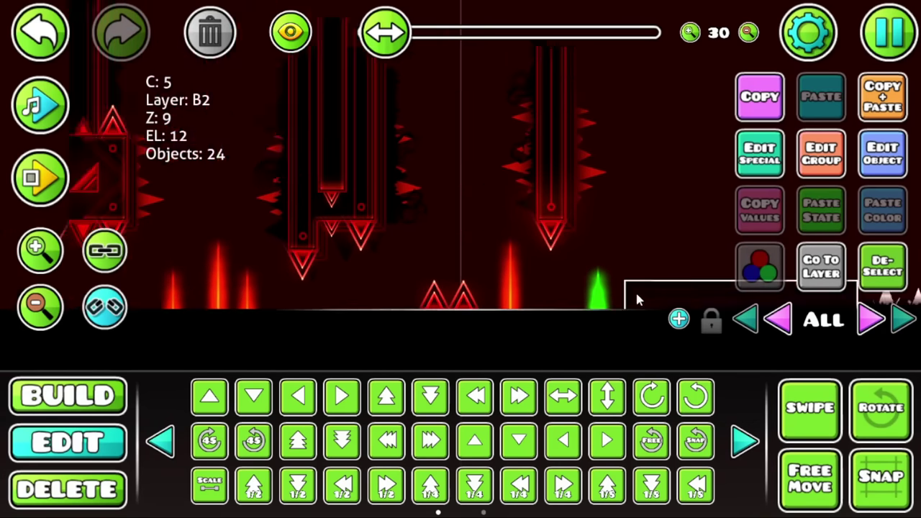
Add further red light beams around the next hanging face block and clear the selection
{"action": "key", "text": "3"}
{"action": "key", "text": "2"}
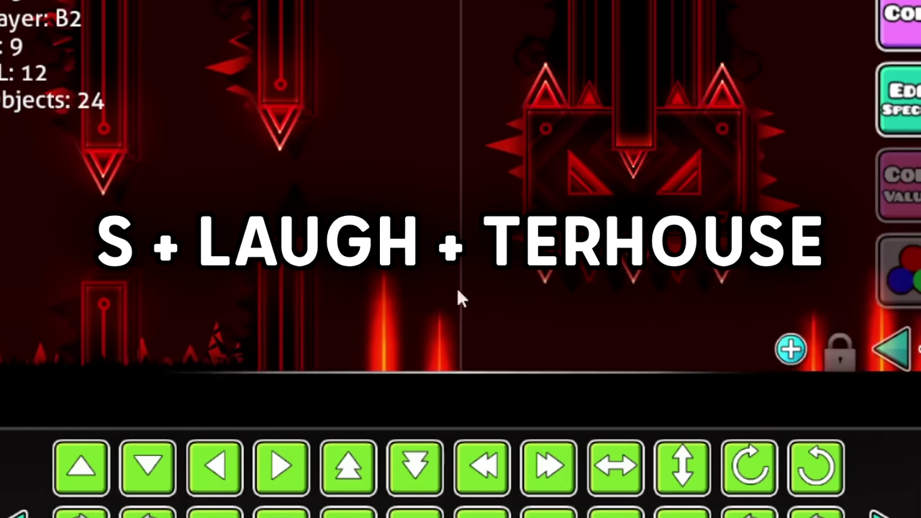
{"action": "left_click_drag", "start_coordinate": [460, 282], "coordinate": [580, 334]}
{"action": "left_click", "coordinate": [882, 267]}
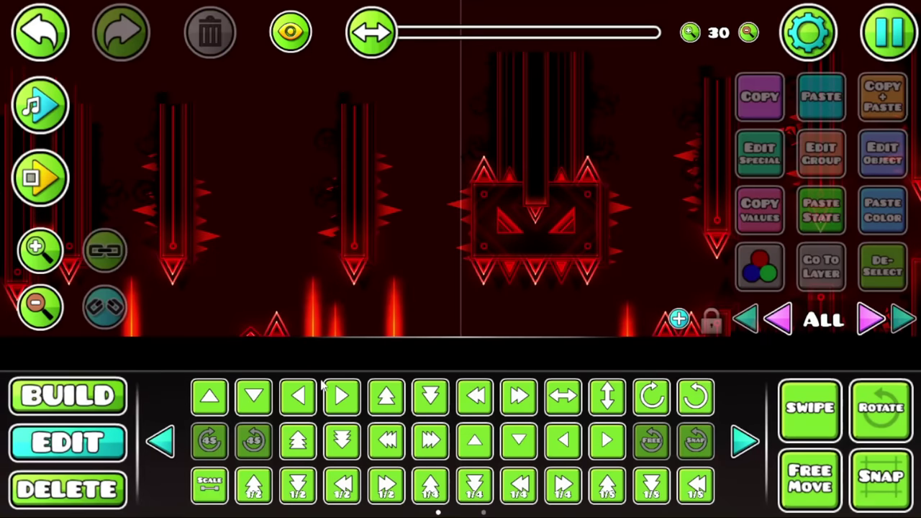
Distribute more tall and short red light beams along the ground across the level's opening section
{"action": "left_click_drag", "start_coordinate": [209, 278], "coordinate": [455, 290]}
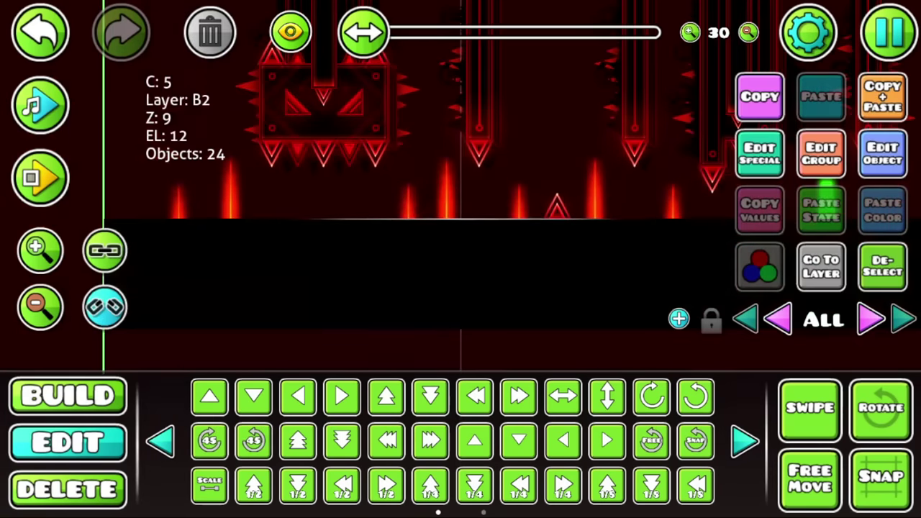
{"action": "left_click_drag", "start_coordinate": [608, 195], "coordinate": [603, 274]}
{"action": "key", "text": "3"}
{"action": "key", "text": "2"}
{"action": "left_click", "coordinate": [407, 277]}
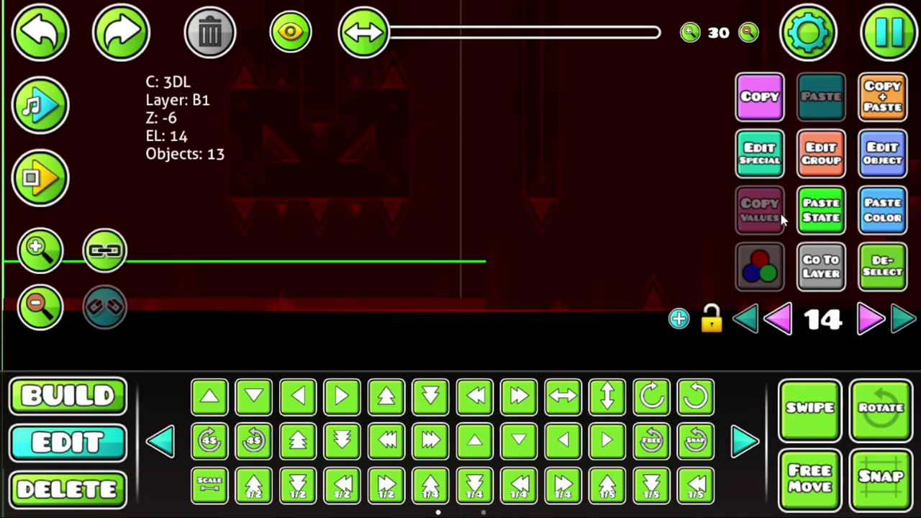
Deselect the ground line objects on editor layer 14 and playtest the decorated opening section
{"action": "left_click", "coordinate": [875, 247]}
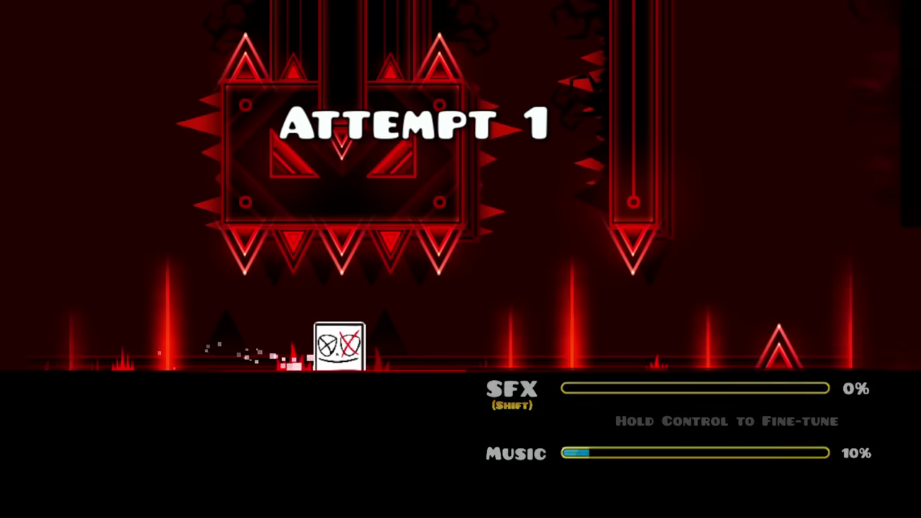
{"action": "key", "text": "space"}
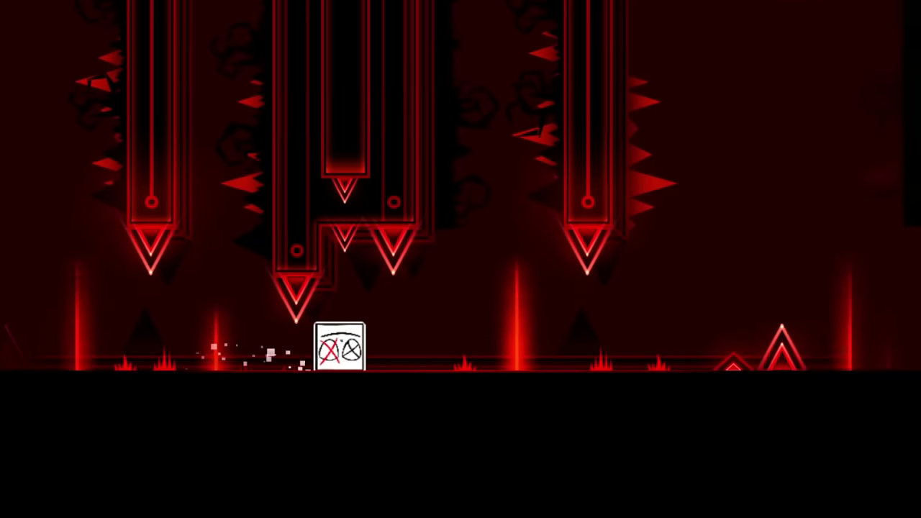
Paste a smaller spiked wheel into the centre of the black saw blade and scale it down
{"action": "key", "text": "space"}
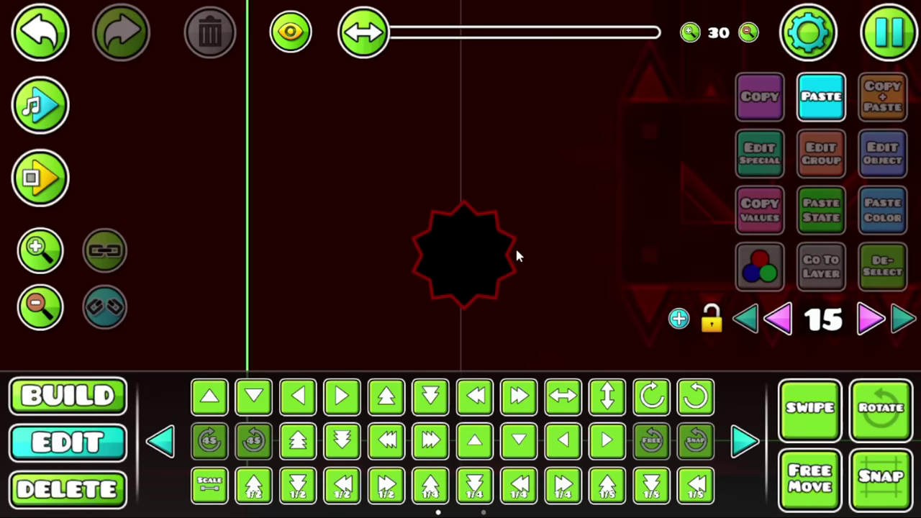
{"action": "left_click", "coordinate": [516, 249]}
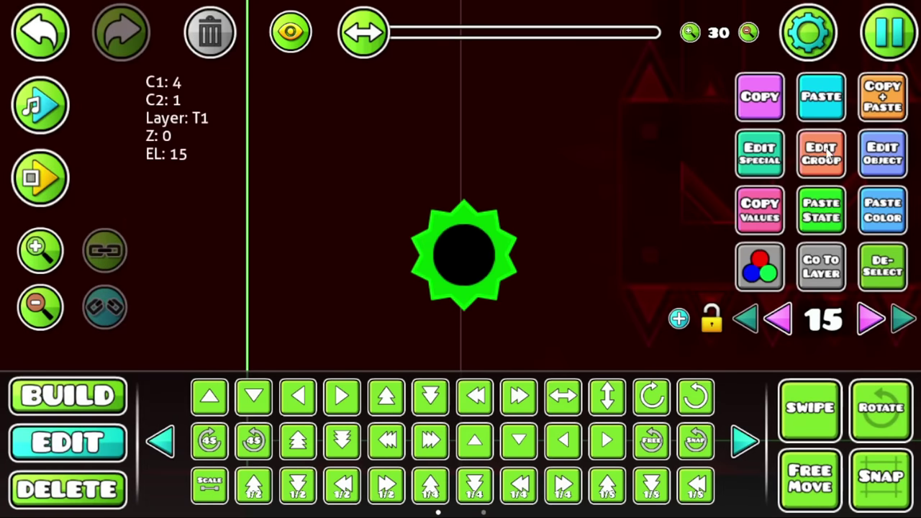
{"action": "left_click", "coordinate": [862, 260]}
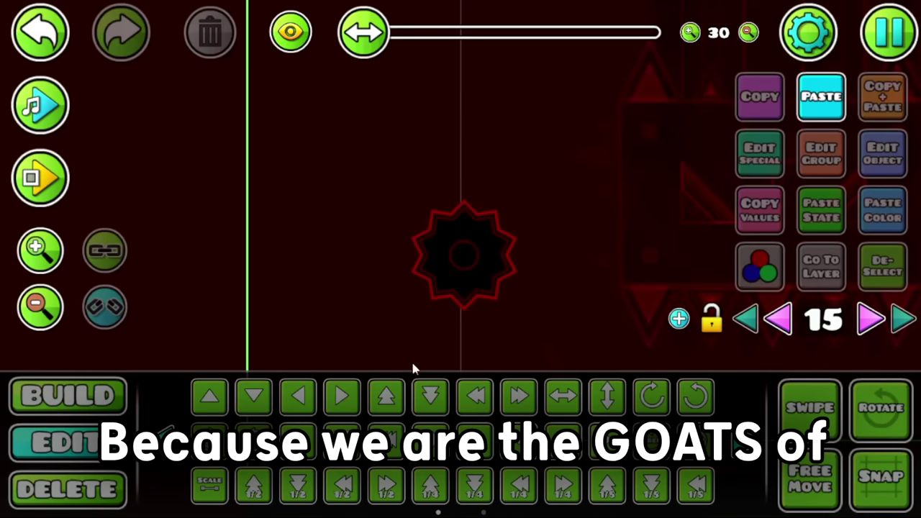
{"action": "key", "text": "ctrl+v"}
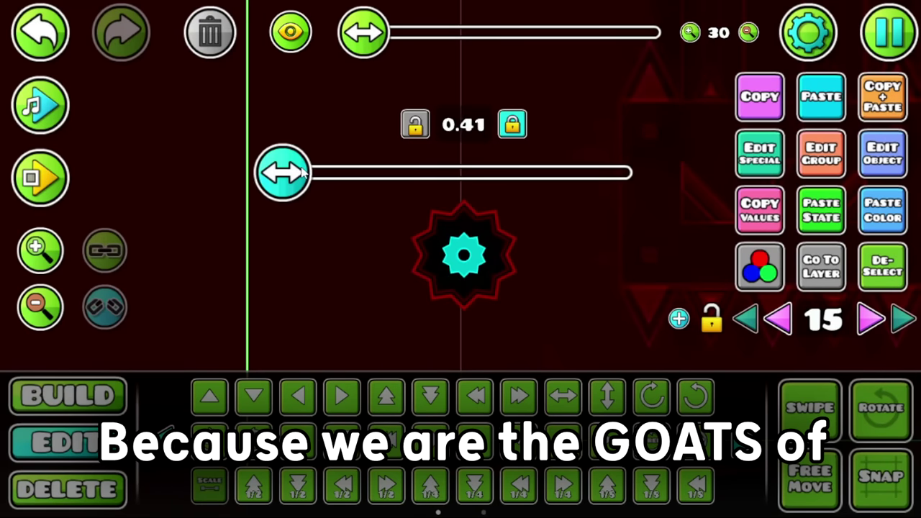
{"action": "left_click_drag", "start_coordinate": [362, 186], "coordinate": [368, 186]}
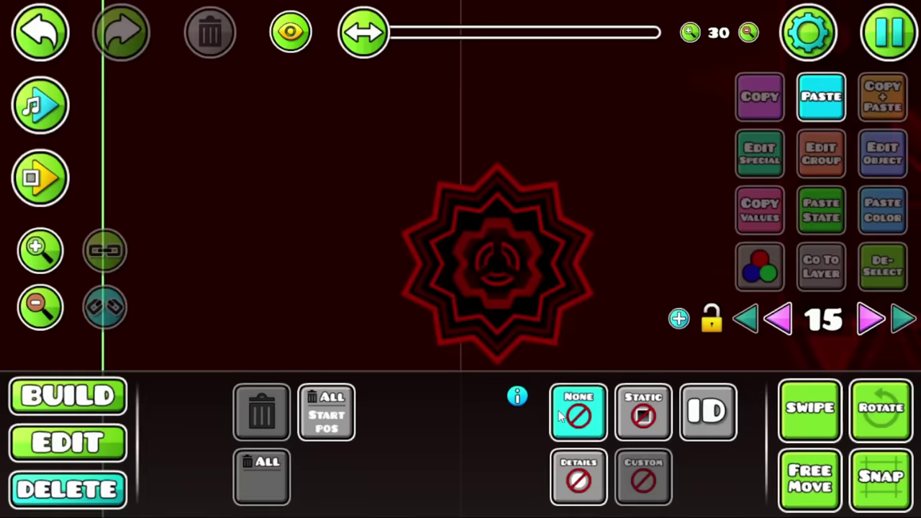
Select the inner gear ring and the outer spiked outline of the layered saw blade on editor layer 15
{"action": "key", "text": "2"}
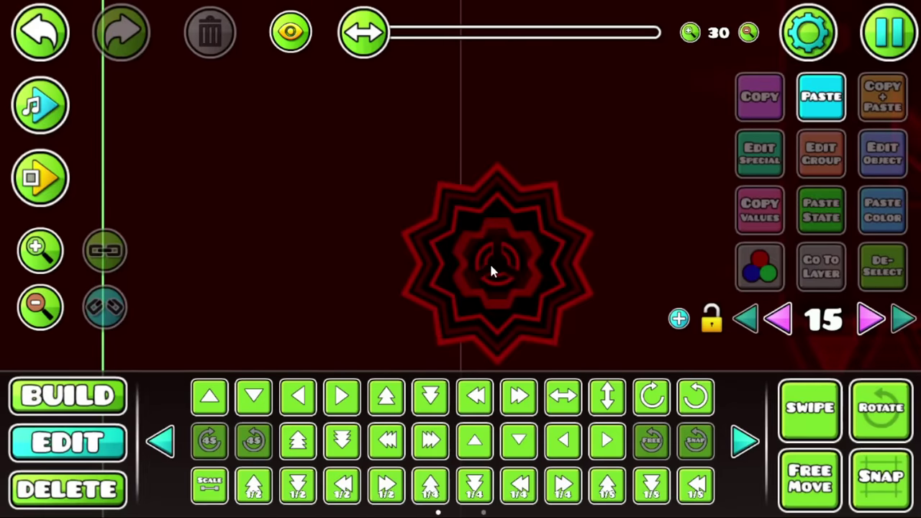
{"action": "left_click", "coordinate": [502, 279]}
{"action": "left_click", "coordinate": [515, 285]}
{"action": "key", "text": "3"}
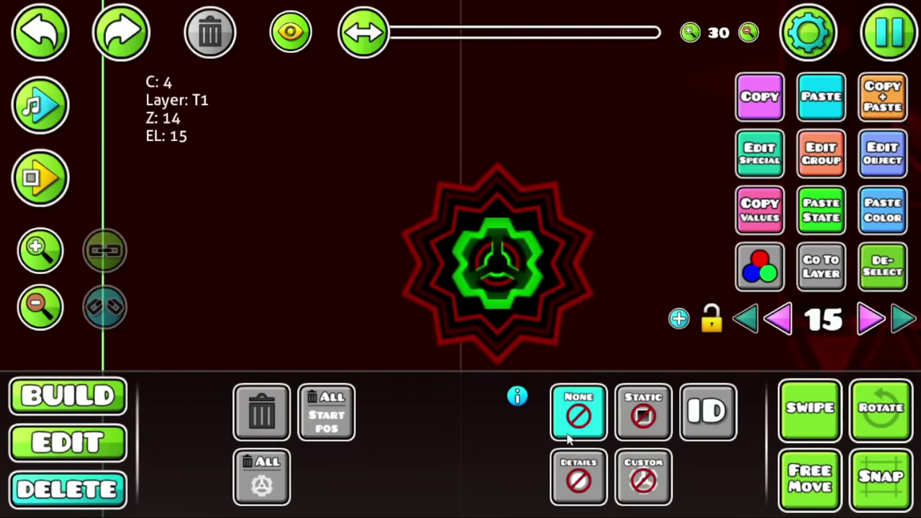
{"action": "key", "text": "1"}
{"action": "key", "text": "2"}
{"action": "left_click", "coordinate": [433, 319]}
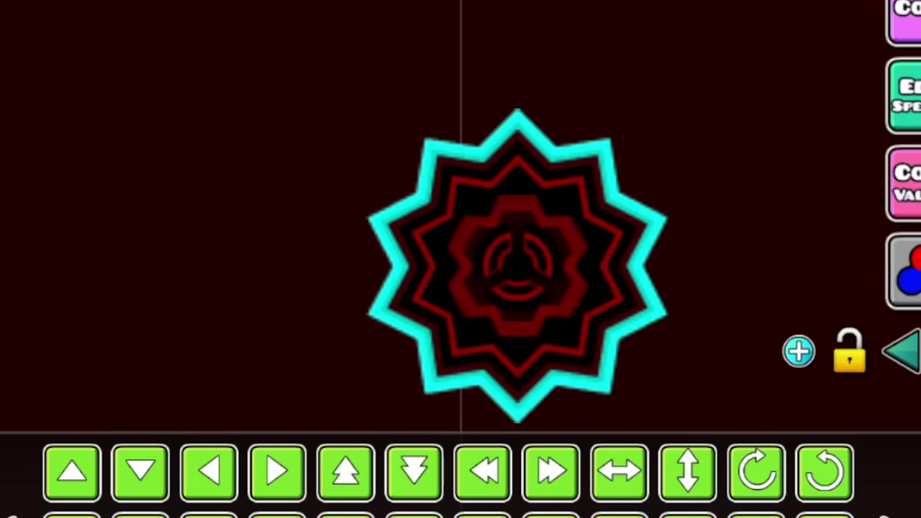
Add a soft red glow object over the finished saw blade
{"action": "key", "text": "1"}
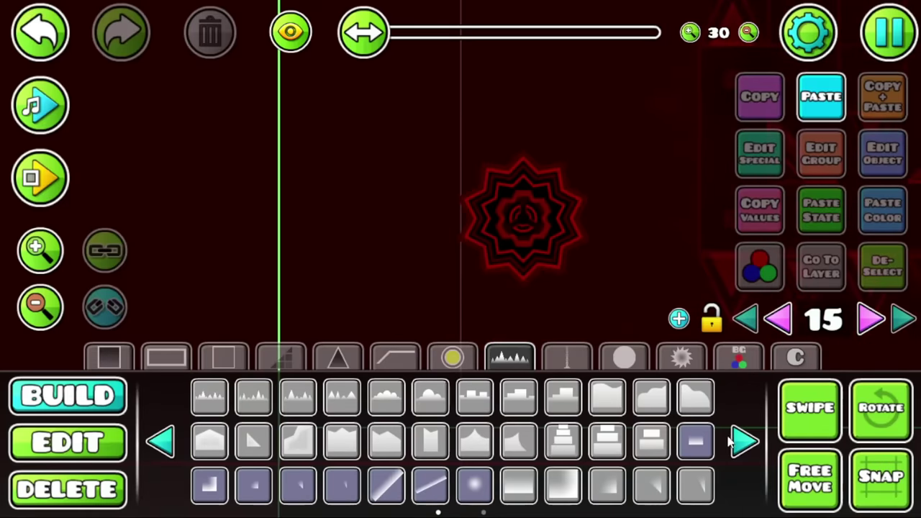
{"action": "left_click", "coordinate": [741, 441]}
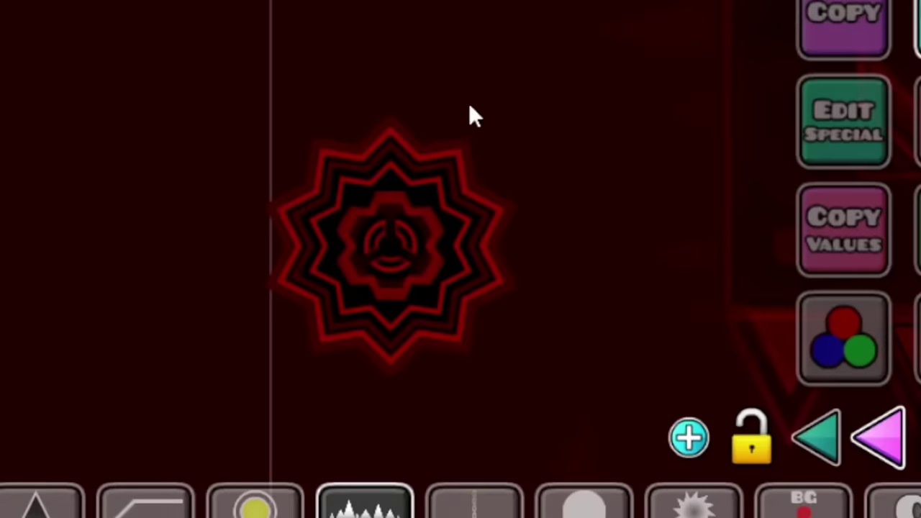
{"action": "key", "text": "2"}
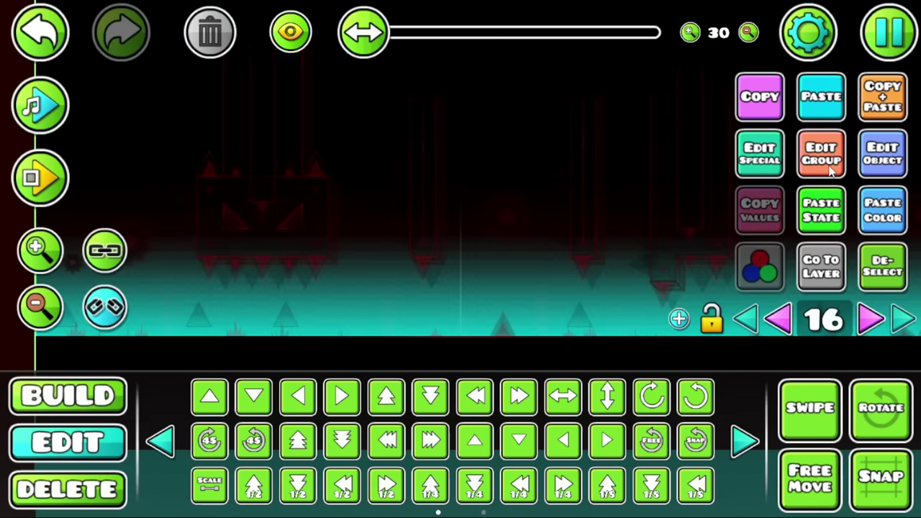
Edit the groups of the ground gradient on editor layer 16 and show all editor layers
{"action": "left_click", "coordinate": [834, 170]}
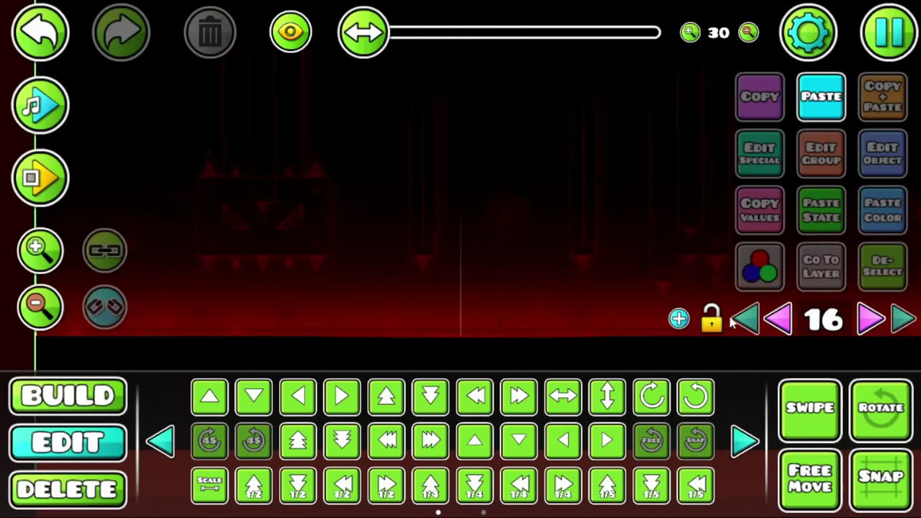
{"action": "left_click", "coordinate": [731, 322]}
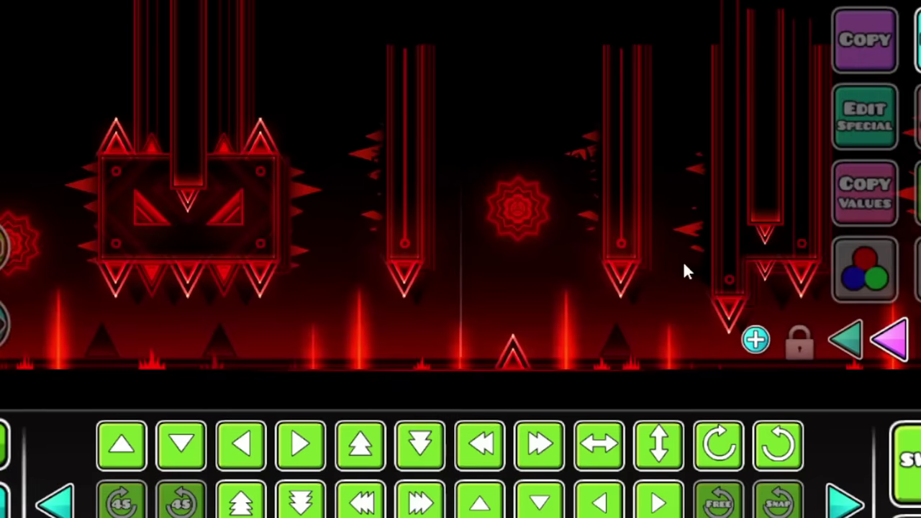
{"action": "left_click_drag", "start_coordinate": [684, 268], "coordinate": [875, 181]}
Try a much taller and brighter red and orange gradient behind the face block and pillars
{"action": "left_click", "coordinate": [875, 180]}
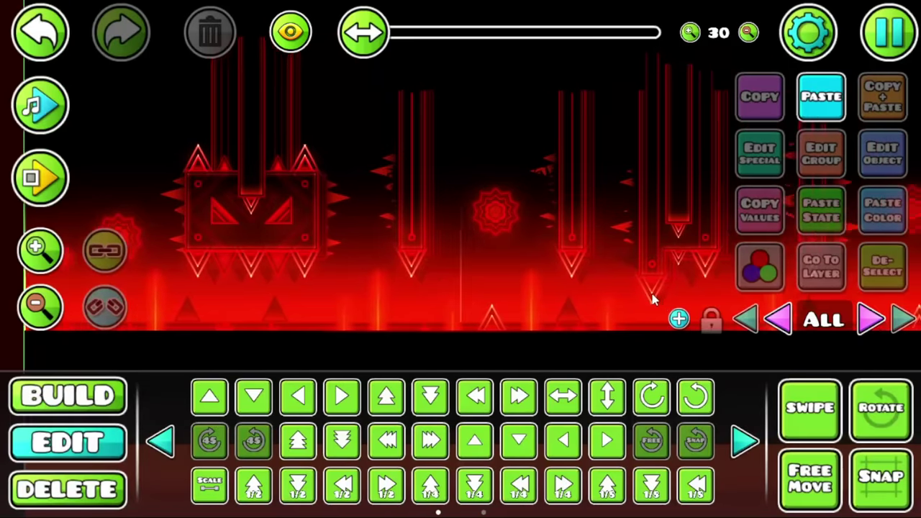
{"action": "mouse_move", "coordinate": [653, 301]}
{"action": "left_mouse_down"}
{"action": "mouse_move", "coordinate": [514, 302]}
{"action": "mouse_move", "coordinate": [639, 302]}
{"action": "left_mouse_up"}
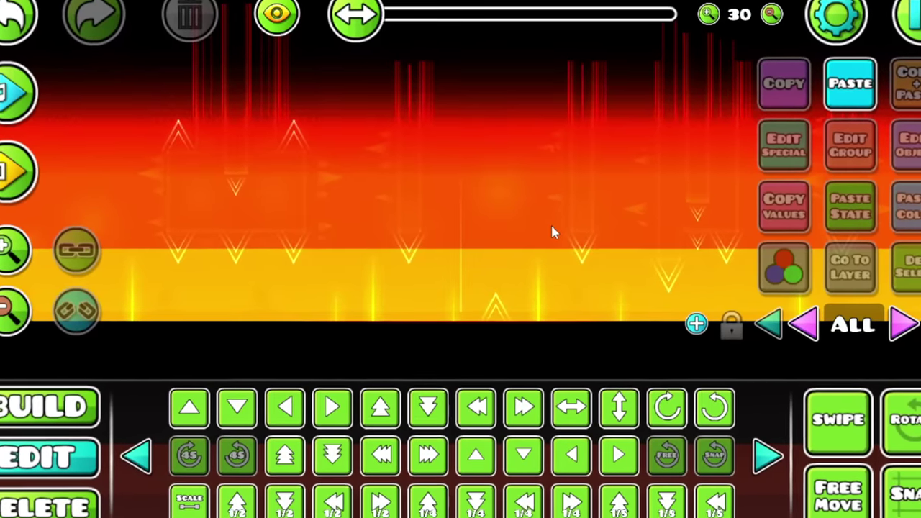
{"action": "left_click", "coordinate": [558, 216]}
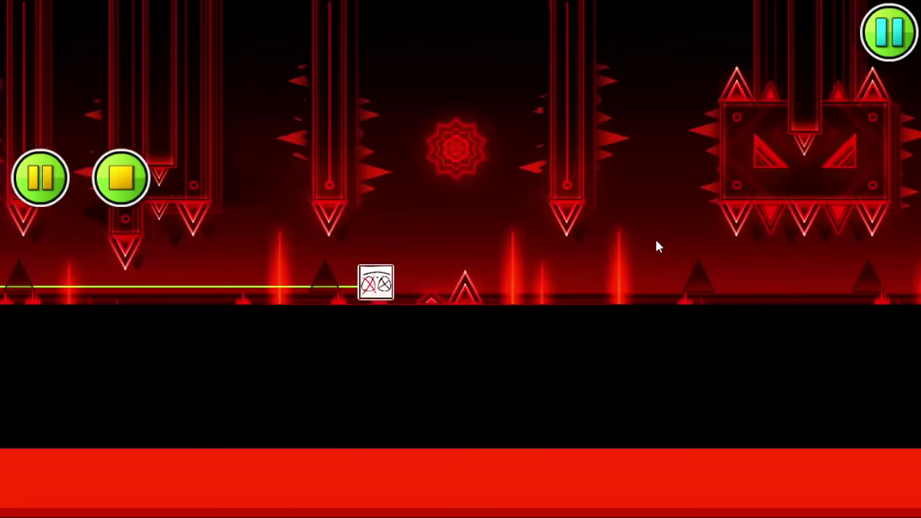
Playtest the opening section with the saws, background gradient and lit ground, and return to the editor
{"action": "left_click", "coordinate": [655, 239]}
{"action": "left_click", "coordinate": [655, 248]}
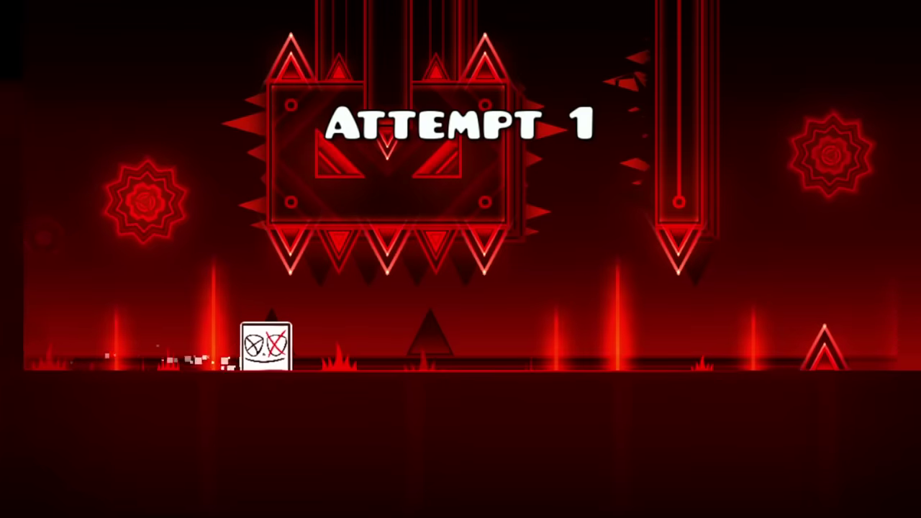
{"action": "key", "text": "space"}
{"action": "key", "text": "space"}
{"action": "key", "text": "Escape"}
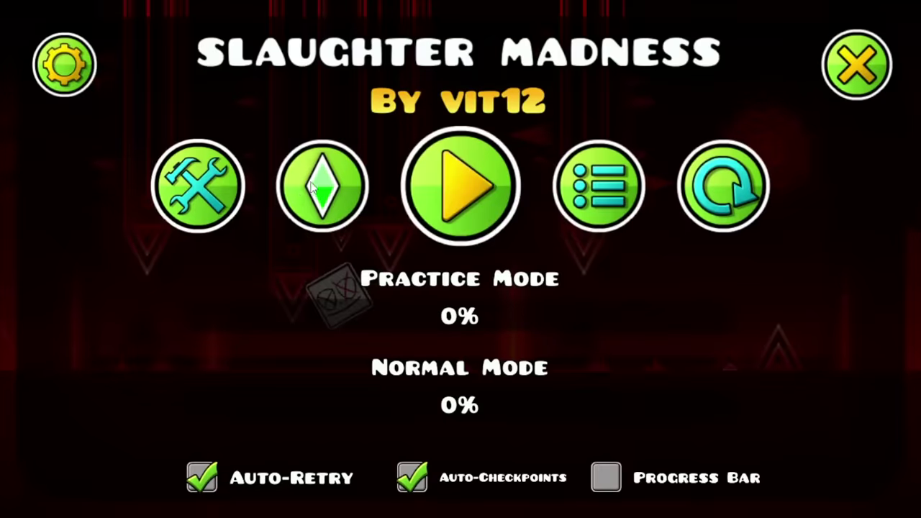
{"action": "left_click", "coordinate": [216, 190]}
{"action": "key", "text": "Escape"}
{"action": "left_click", "coordinate": [734, 349]}
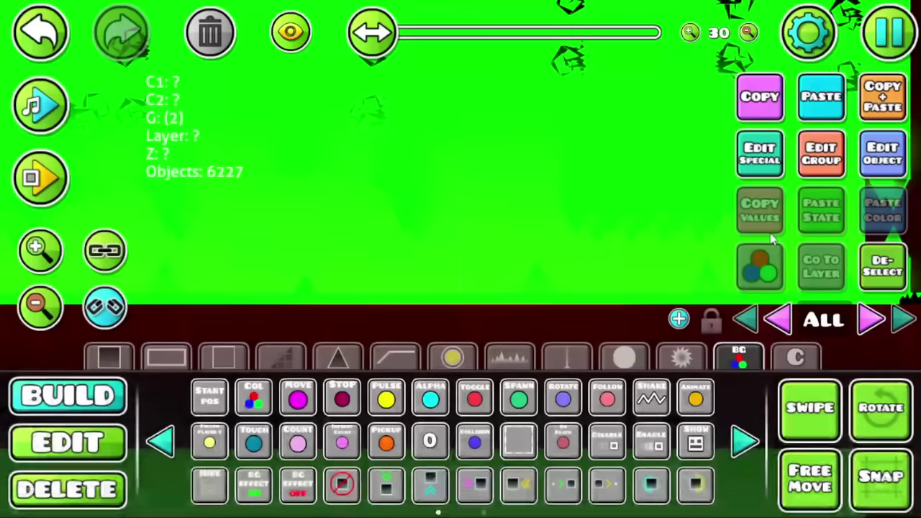
Deselect the whole level and select the star-shaped particles on editor layer 26
{"action": "left_click", "coordinate": [883, 266]}
{"action": "left_click", "coordinate": [69, 442]}
{"action": "left_click_drag", "start_coordinate": [596, 279], "coordinate": [475, 362]}
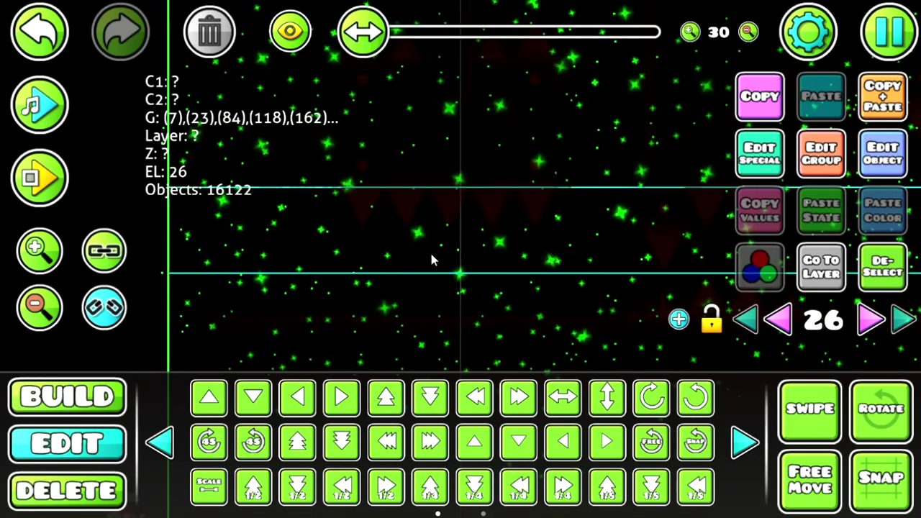
{"action": "left_click_drag", "start_coordinate": [432, 260], "coordinate": [286, 82]}
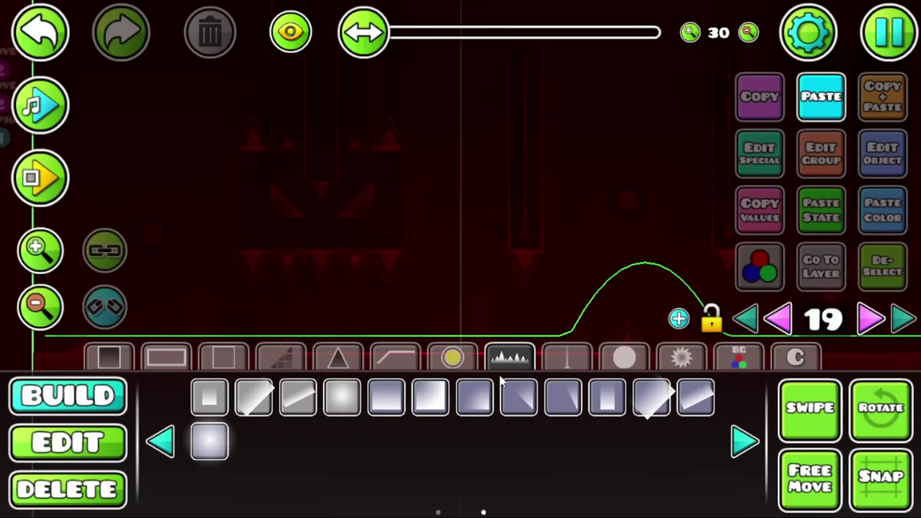
Browse the line and detail decorations for editor layer 19 and playtest the opening section
{"action": "left_click", "coordinate": [567, 358]}
{"action": "left_click_drag", "start_coordinate": [630, 307], "coordinate": [693, 299]}
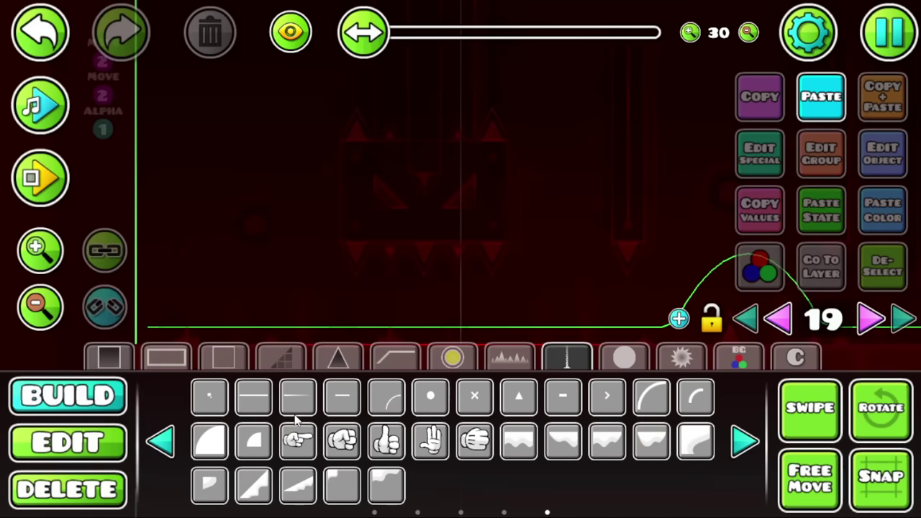
{"action": "left_click", "coordinate": [744, 441]}
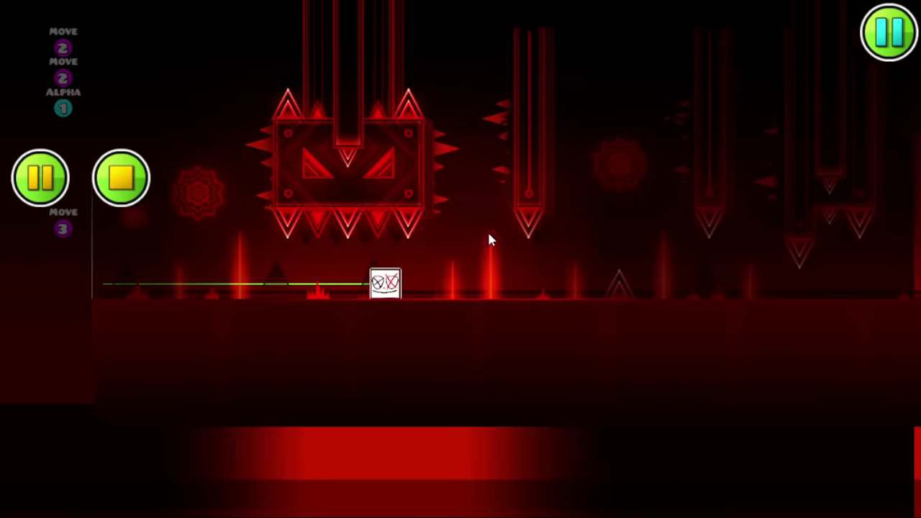
{"action": "left_click", "coordinate": [534, 240]}
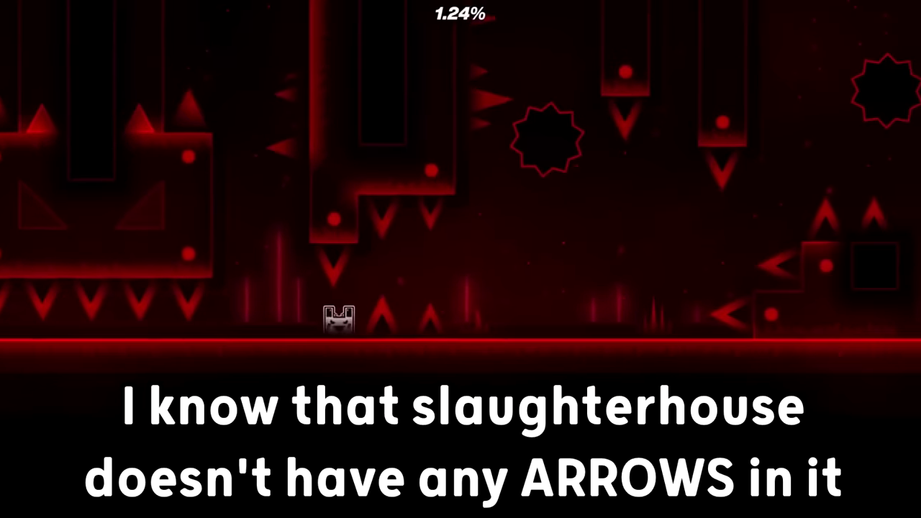
{"action": "key", "text": "space"}
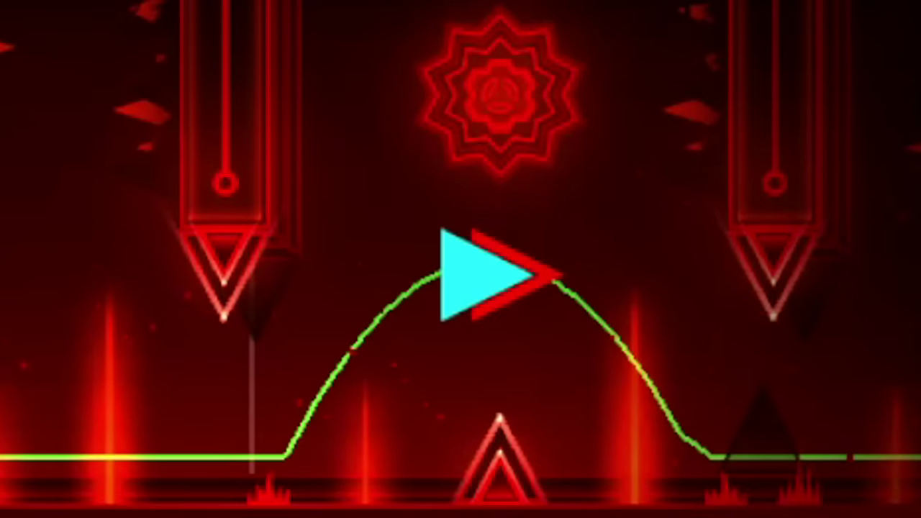
Scale down the inner arrow of the red double arrow on the jump path and place a copy further along the level
{"action": "left_click_drag", "start_coordinate": [226, 247], "coordinate": [6, 185]}
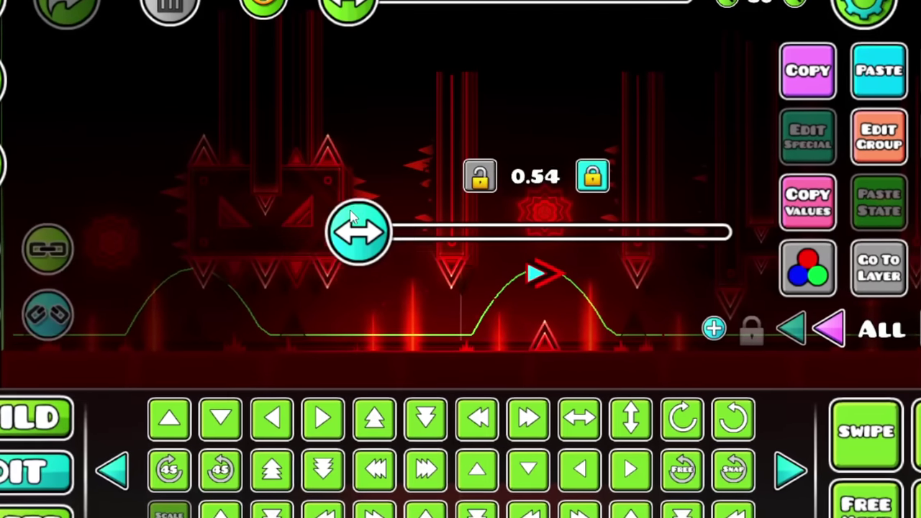
{"action": "left_click_drag", "start_coordinate": [352, 220], "coordinate": [347, 221]}
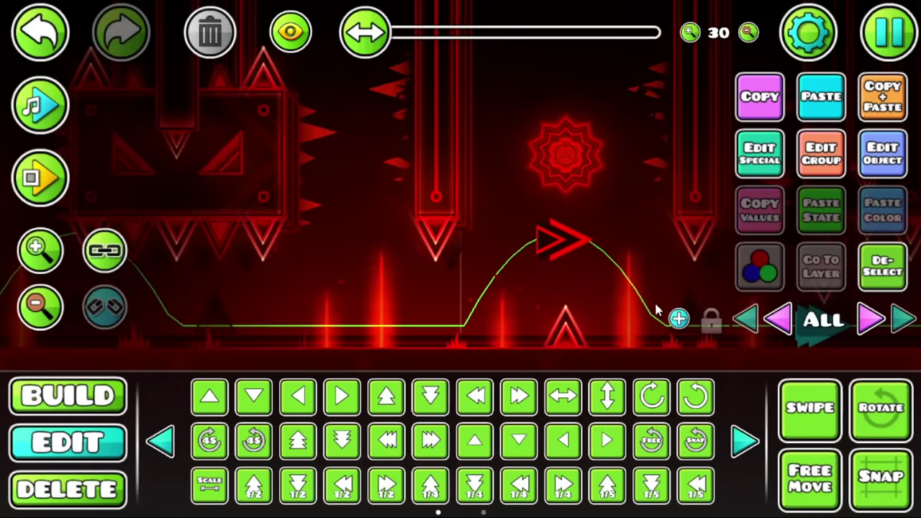
{"action": "left_click_drag", "start_coordinate": [654, 300], "coordinate": [568, 324]}
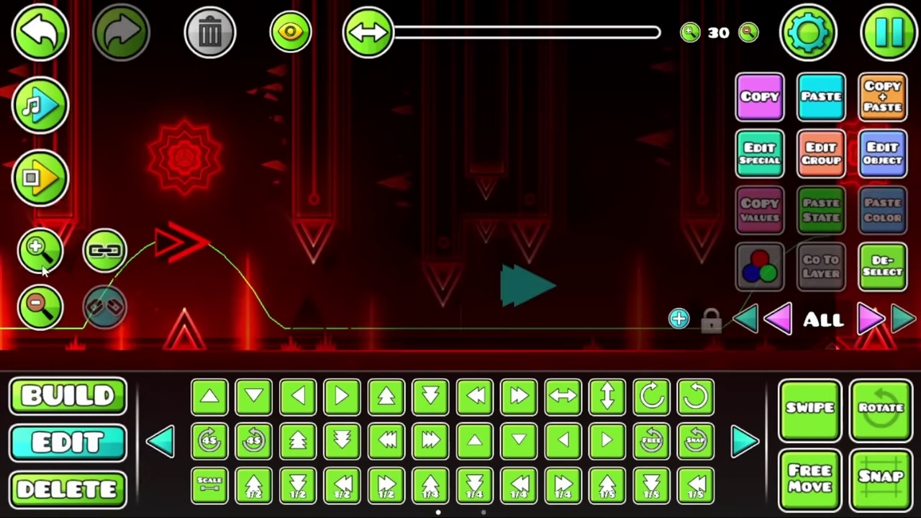
{"action": "left_click_drag", "start_coordinate": [44, 270], "coordinate": [676, 345]}
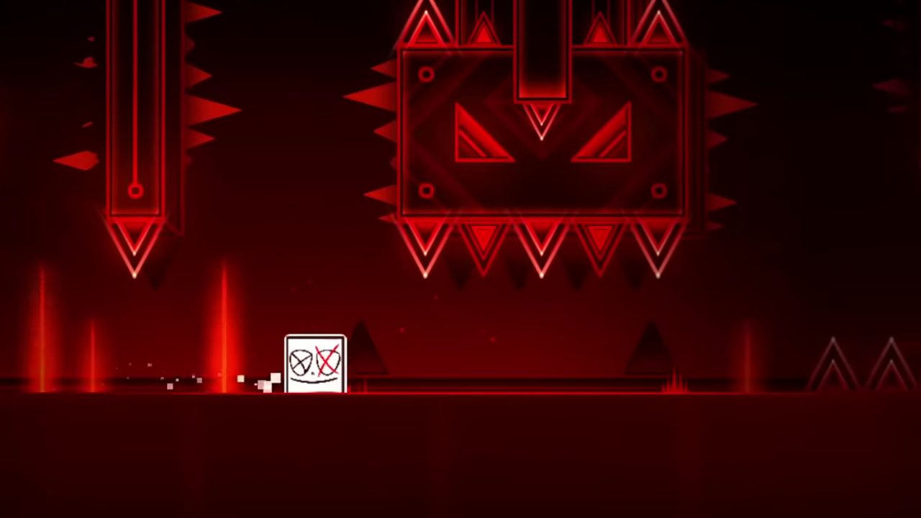
Playtest the section with the arrows, saws and particles, and restart the level for another run
{"action": "key", "text": "space"}
{"action": "key", "text": "space"}
{"action": "key", "text": "space"}
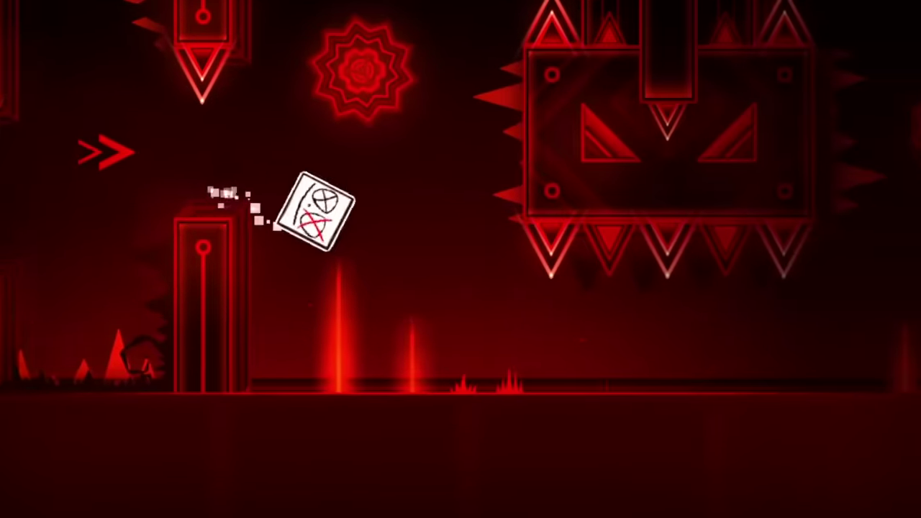
{"action": "key", "text": "space"}
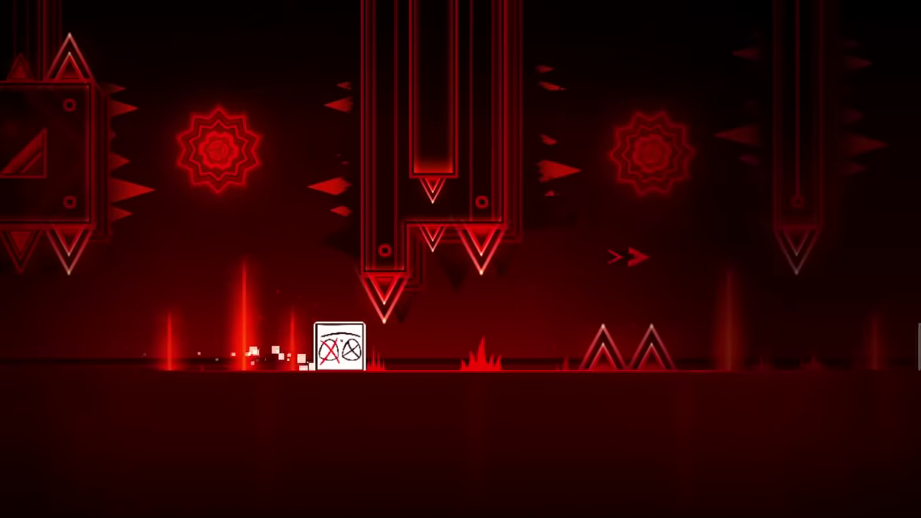
{"action": "key", "text": "Escape"}
{"action": "key", "text": "r"}
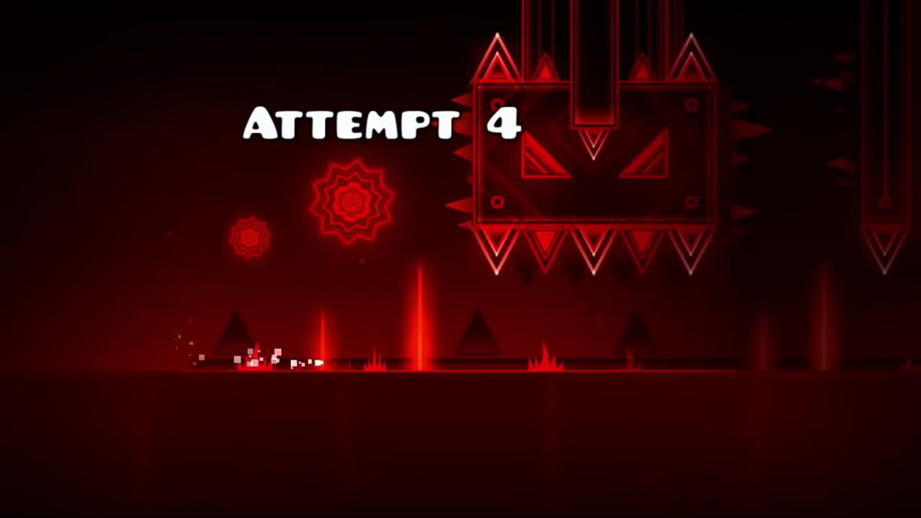
{"action": "key", "text": "space"}
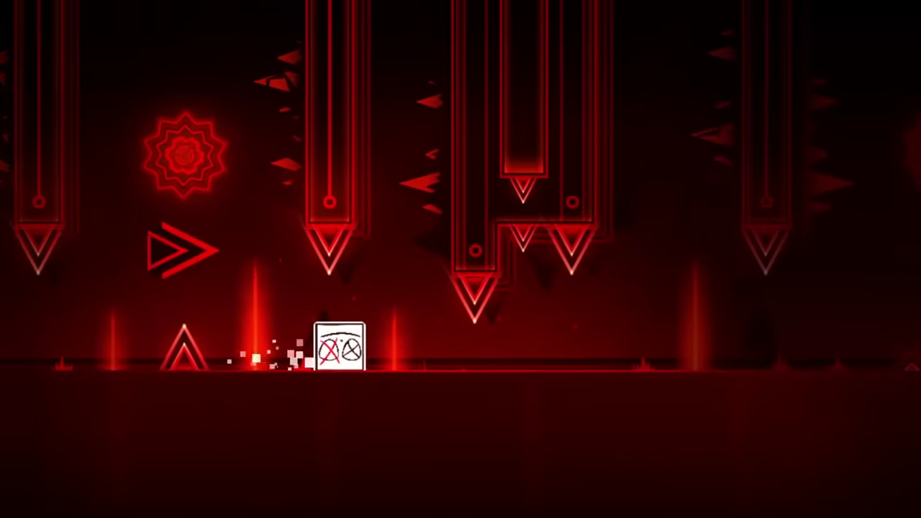
{"action": "key", "text": "space"}
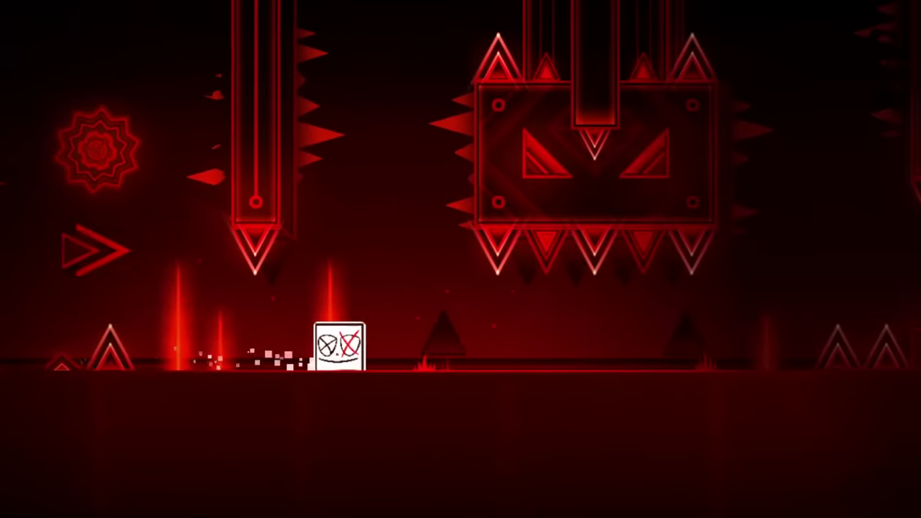
{"action": "key", "text": "r"}
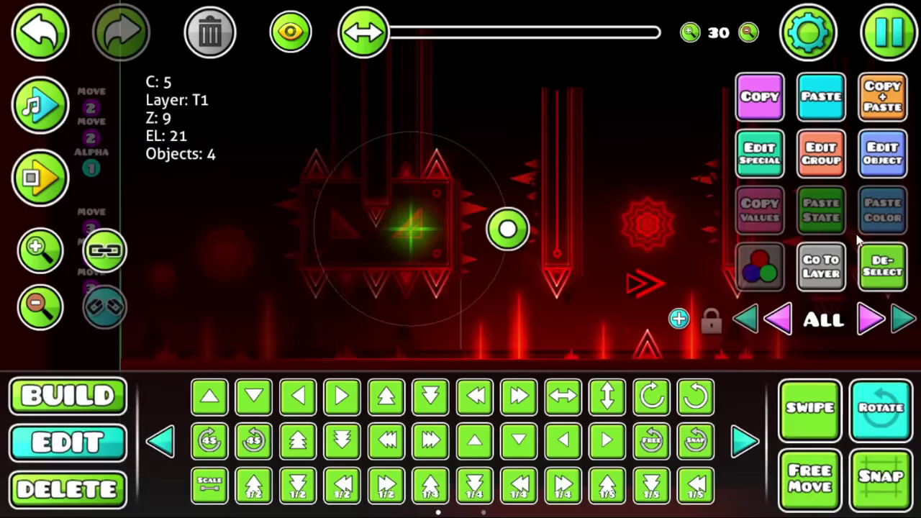
Configure a rotate trigger on editor layer 21 with center group ID 5 and a move time of 10.00
{"action": "scroll", "coordinate": [394, 253], "scroll_direction": "up", "scroll_amount": 1}
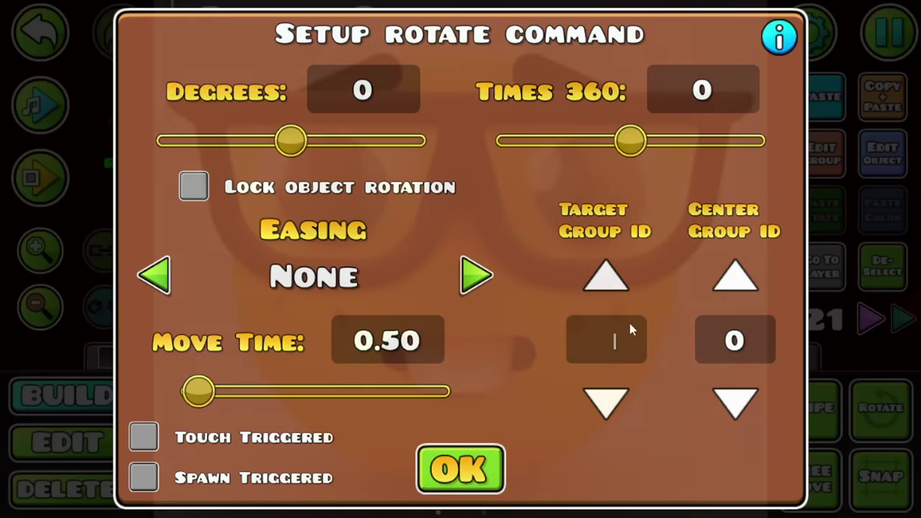
{"action": "left_click", "coordinate": [735, 342]}
{"action": "type", "text": "5"}
{"action": "left_click", "coordinate": [388, 342]}
{"action": "key", "text": "BackSpace"}
{"action": "key", "text": "BackSpace"}
{"action": "key", "text": "BackSpace"}
{"action": "key", "text": "BackSpace"}
{"action": "type", "text": "10.00"}
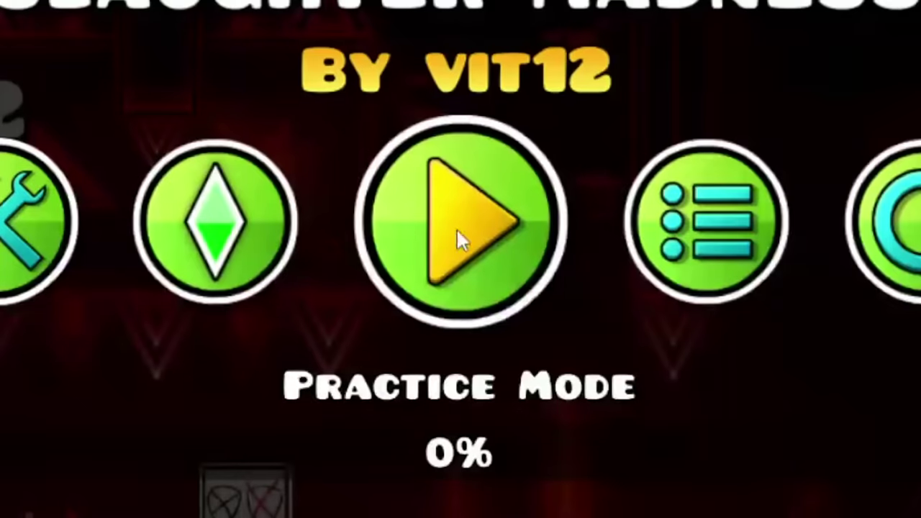
Reopen the Slaughter Madness level in the editor and playtest the section with the alpha triggers
{"action": "left_click", "coordinate": [43, 224]}
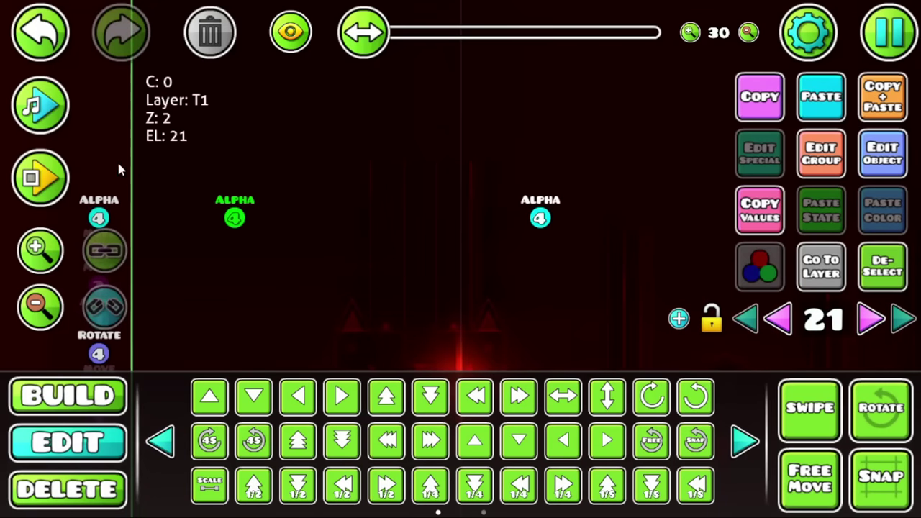
{"action": "left_click", "coordinate": [42, 177]}
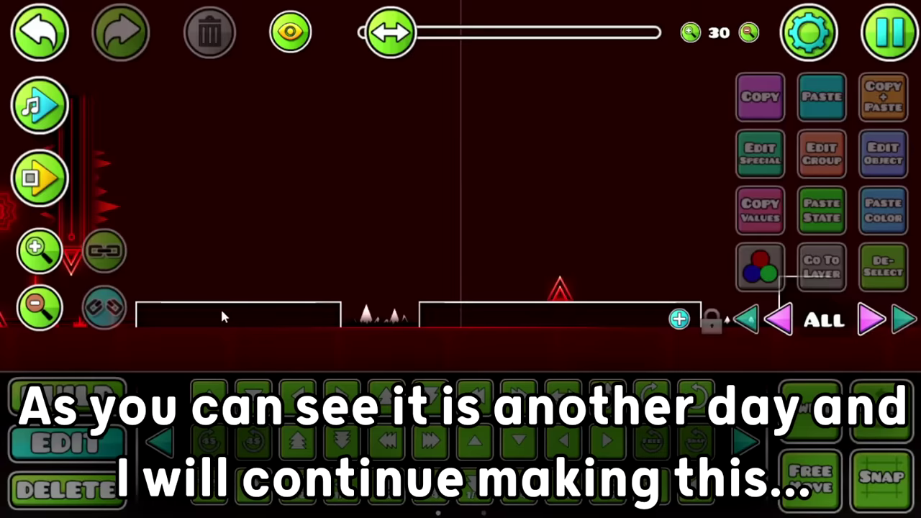
Select an edge piece of the plain outlined platform after the last hanging pillar and examine the same stretch in the original level
{"action": "left_click", "coordinate": [464, 303]}
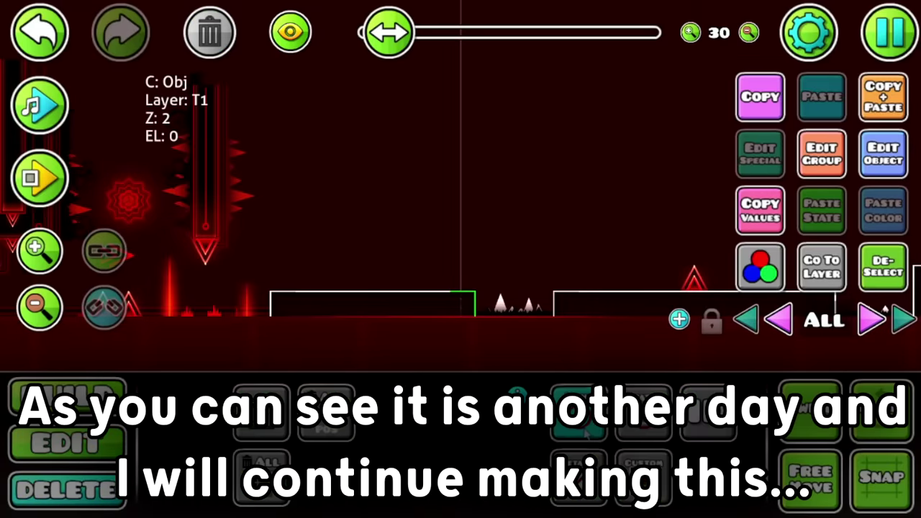
{"action": "key", "text": "2"}
{"action": "left_click_drag", "start_coordinate": [453, 356], "coordinate": [279, 317]}
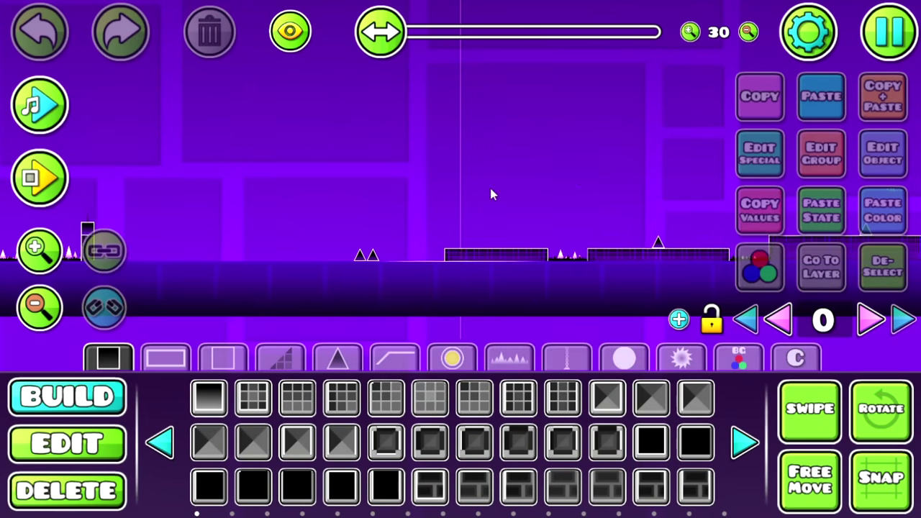
{"action": "left_click_drag", "start_coordinate": [588, 323], "coordinate": [407, 260]}
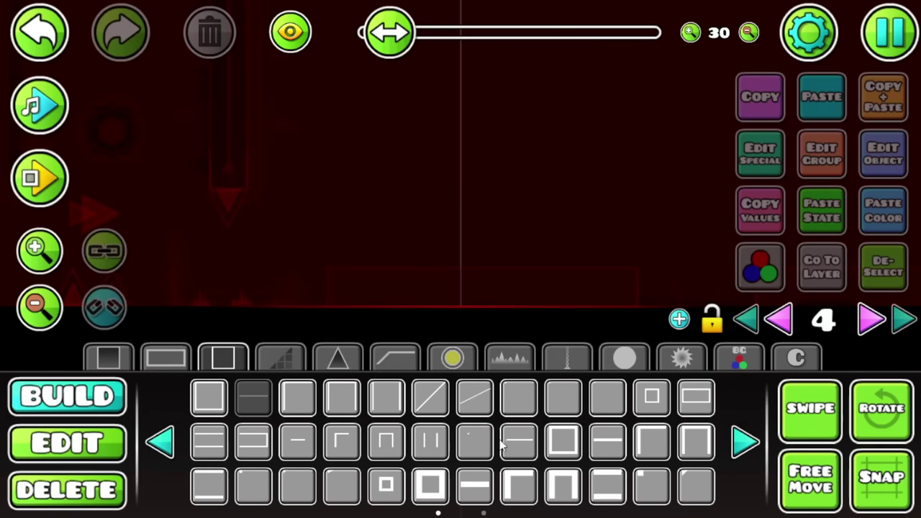
Place a small white square at the platform's upper corner on editor layer 4 and duplicate it into a dripping pixel pattern along the top edge
{"action": "left_click", "coordinate": [327, 269]}
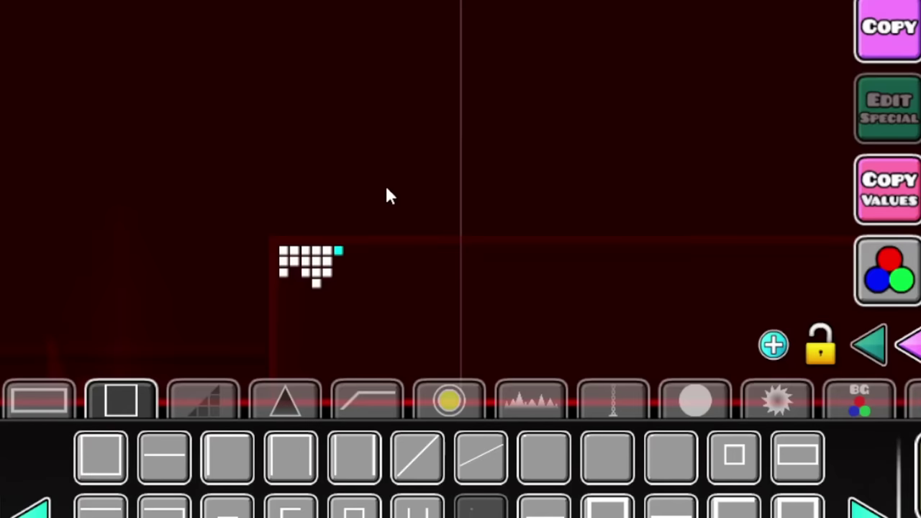
{"action": "key", "text": "ctrl+d"}
{"action": "key", "text": "s"}
{"action": "key", "text": "ctrl+d"}
{"action": "key", "text": "d"}
{"action": "key", "text": "w"}
{"action": "key", "text": "ctrl+d"}
{"action": "key", "text": "s"}
{"action": "key", "text": "s"}
{"action": "key", "text": "s"}
{"action": "key", "text": "s"}
{"action": "key", "text": "s"}
{"action": "key", "text": "s"}
{"action": "key", "text": "s"}
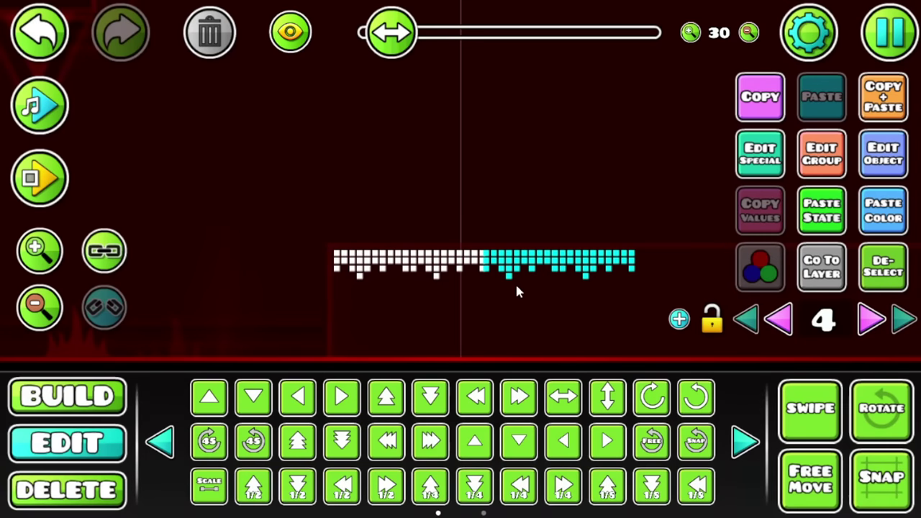
{"action": "scroll", "coordinate": [515, 281], "scroll_direction": "down", "scroll_amount": 3}
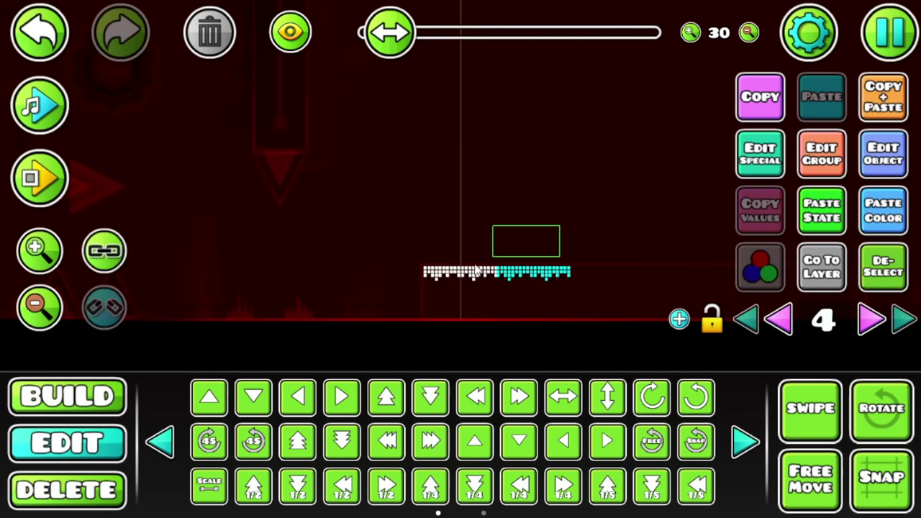
{"action": "left_click_drag", "start_coordinate": [514, 282], "coordinate": [366, 344]}
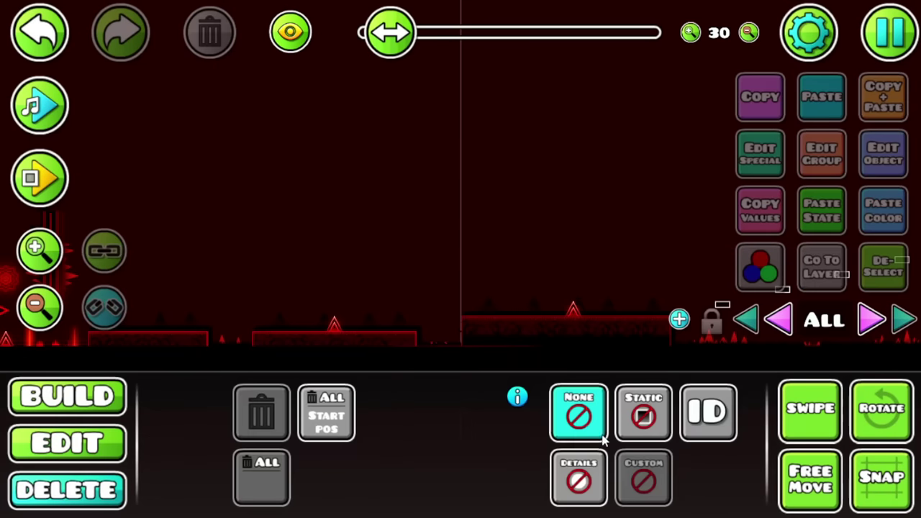
Select the four small floating slabs above the spiked ground on editor layer 0 and clear the selection
{"action": "key", "text": "2"}
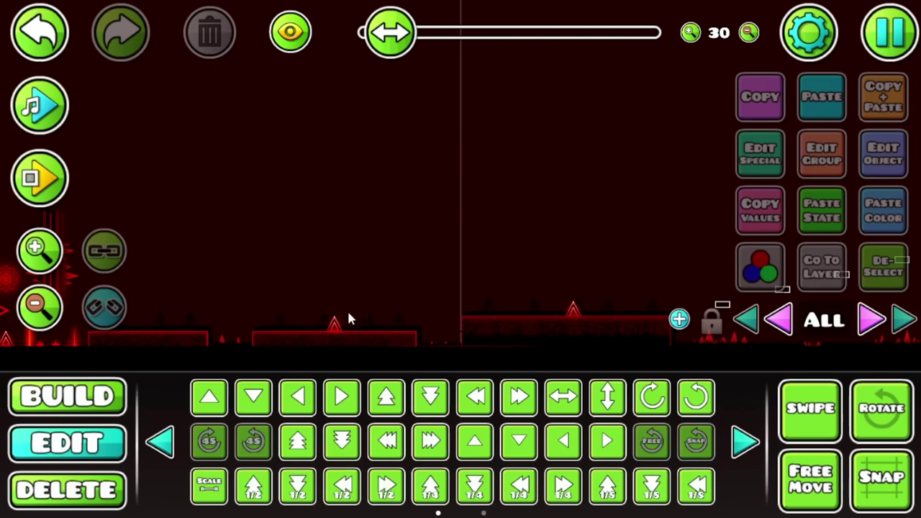
{"action": "left_click_drag", "start_coordinate": [350, 319], "coordinate": [667, 267]}
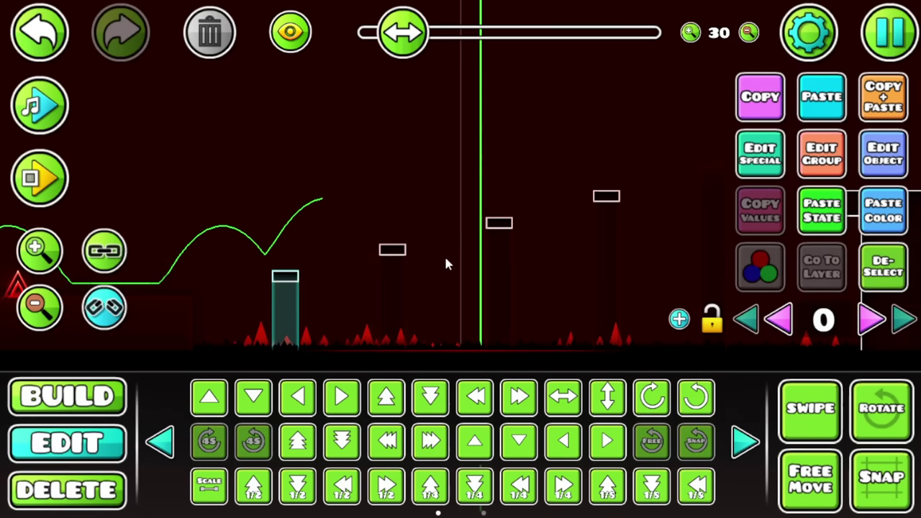
{"action": "left_click_drag", "start_coordinate": [444, 254], "coordinate": [527, 219]}
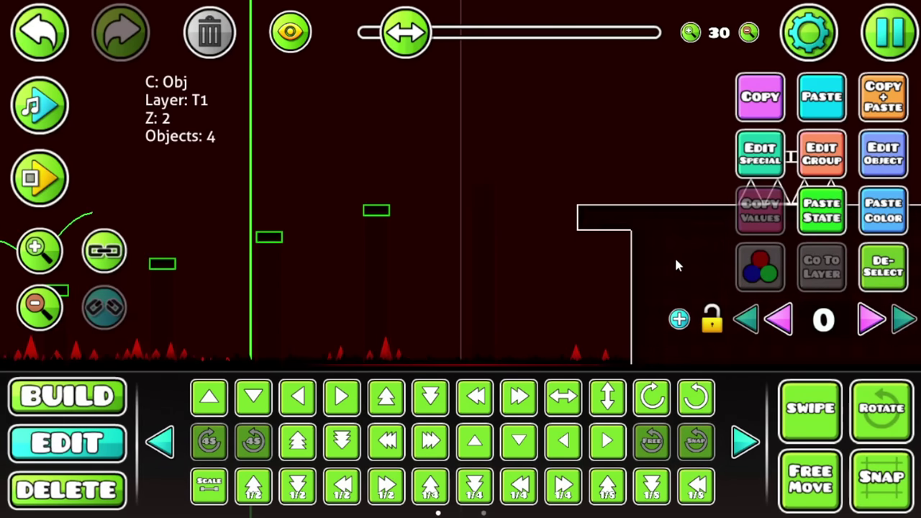
{"action": "left_click", "coordinate": [864, 265]}
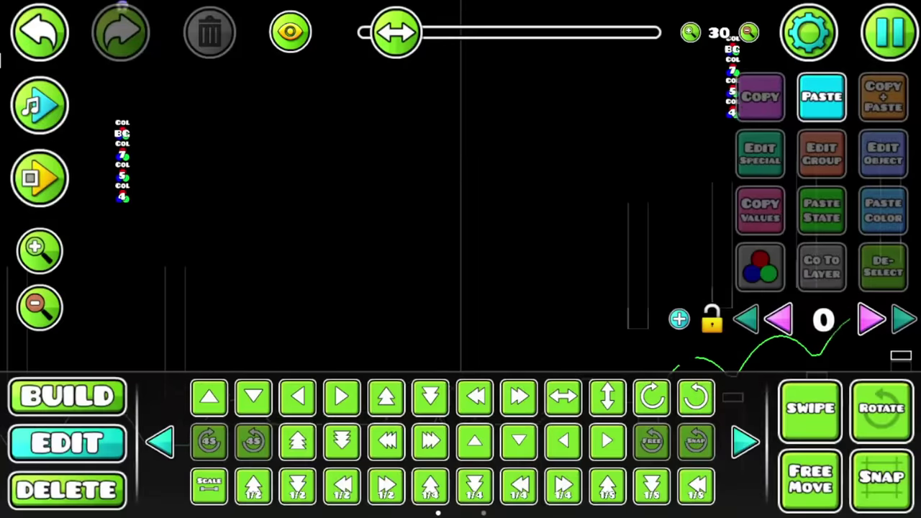
Show all editor layers and select all six pieces of the white cross in group 17
{"action": "left_click", "coordinate": [326, 178]}
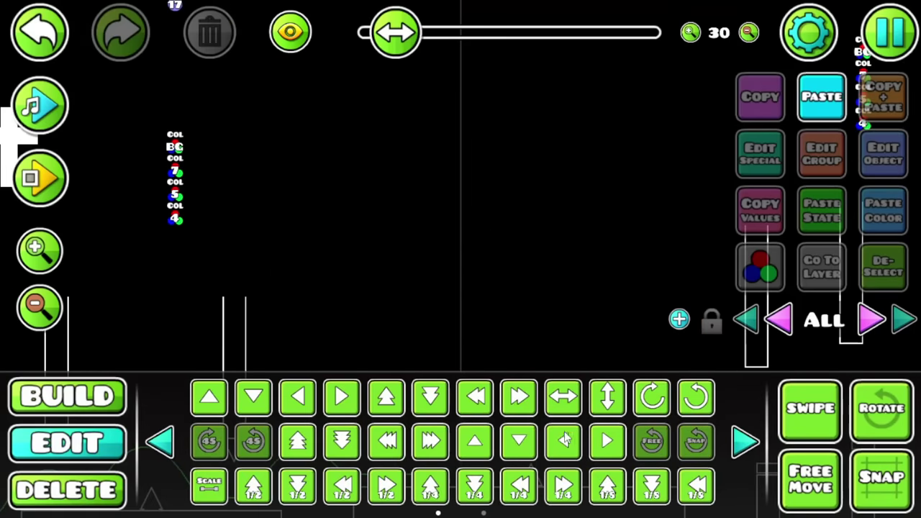
{"action": "left_click", "coordinate": [381, 243]}
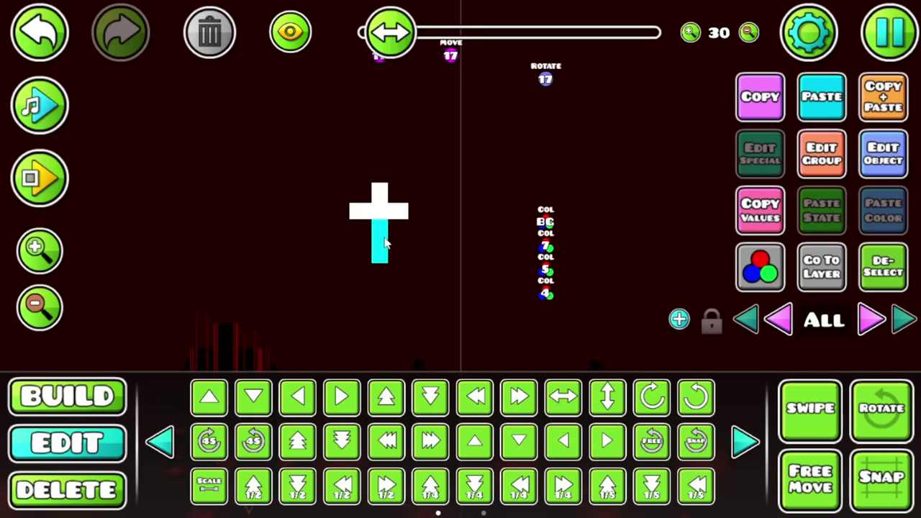
{"action": "left_click", "coordinate": [372, 232]}
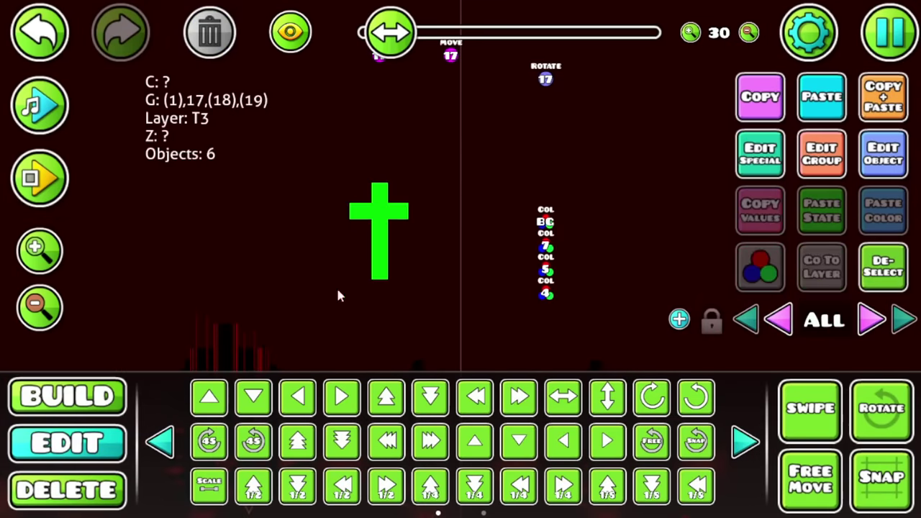
Playtest from the start position through the arrow jumps into the black outlined section with the rotating white cross
{"action": "key", "text": "Return"}
{"action": "left_click", "coordinate": [625, 307]}
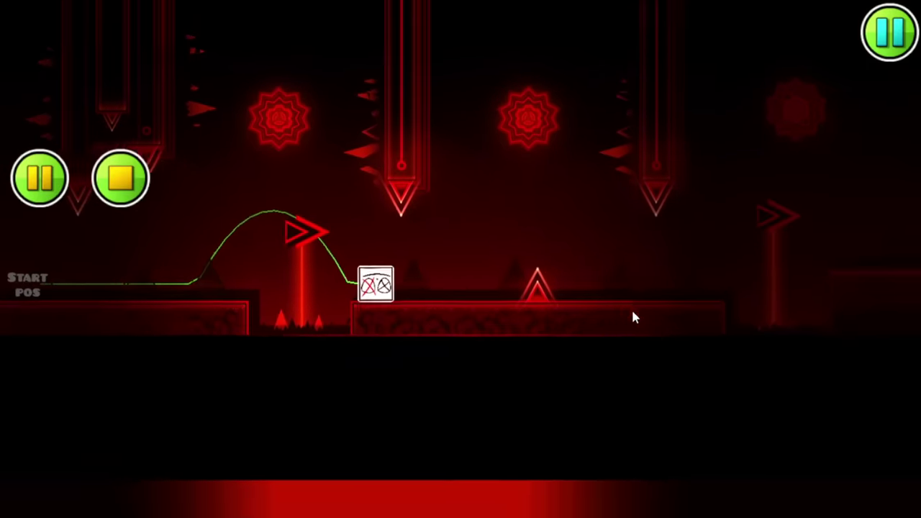
{"action": "left_click", "coordinate": [632, 307]}
{"action": "left_click", "coordinate": [625, 328]}
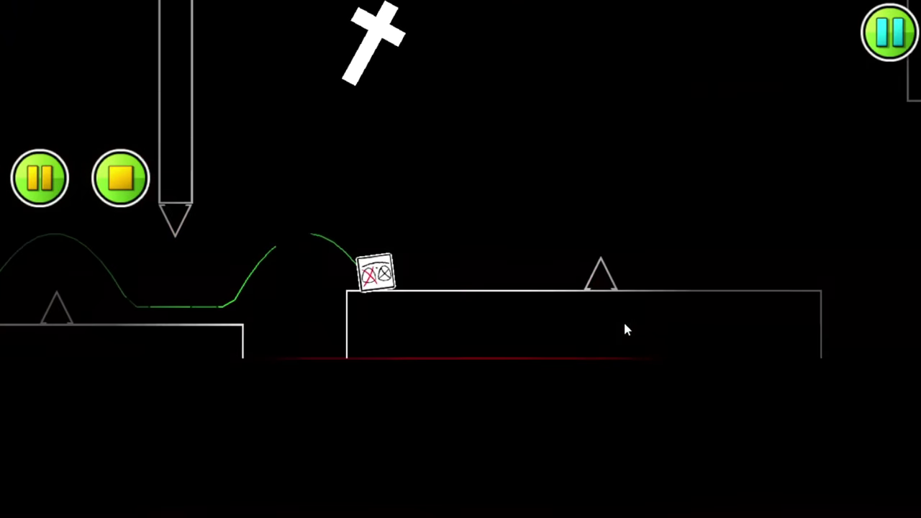
{"action": "left_click", "coordinate": [626, 328]}
{"action": "left_click", "coordinate": [624, 320]}
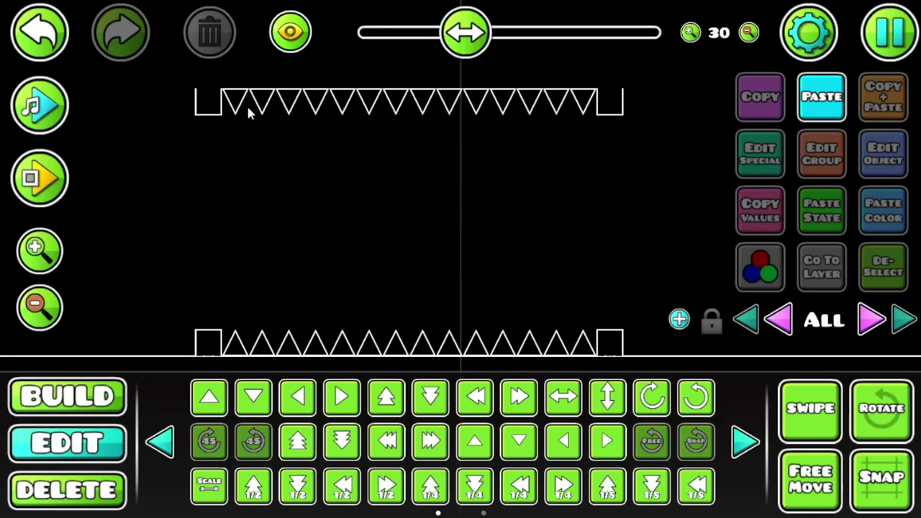
Move the row of ceiling spikes down five blocks and the row of floor spikes up one block between the square blocks
{"action": "left_click", "coordinate": [228, 106]}
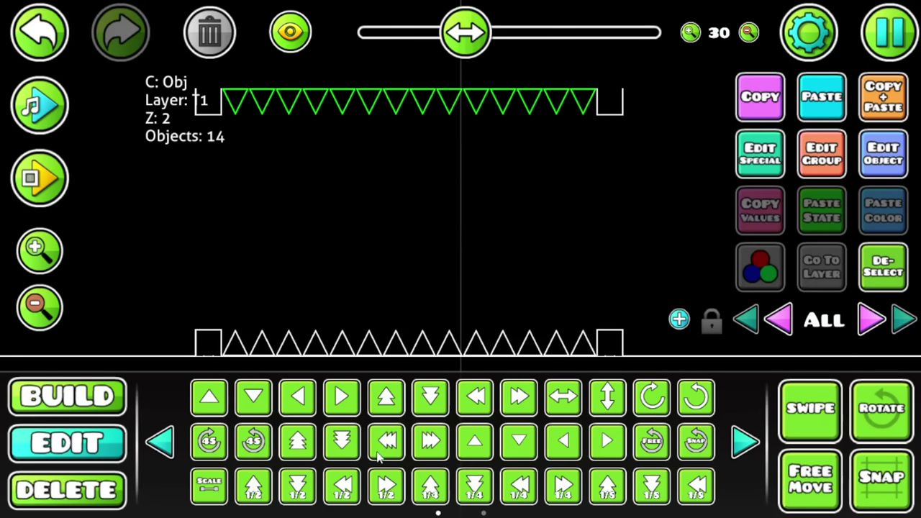
{"action": "left_click", "coordinate": [256, 360]}
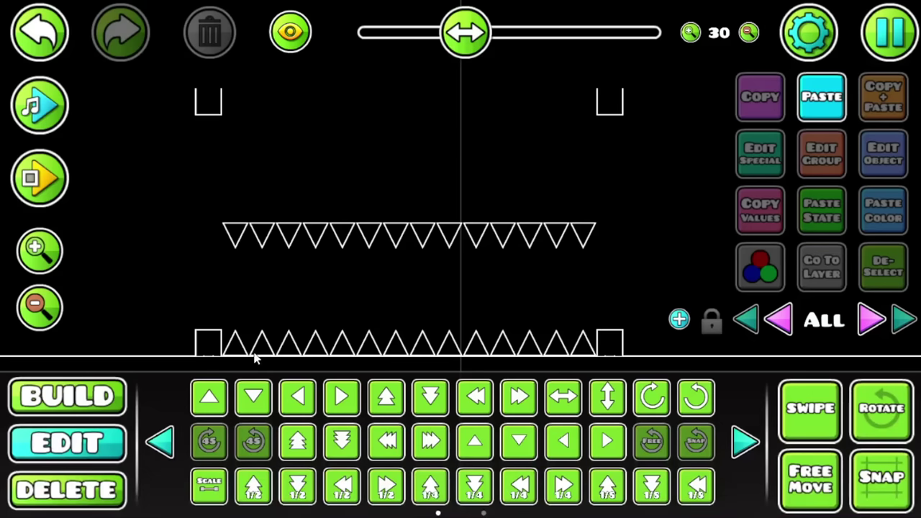
{"action": "left_click_drag", "start_coordinate": [524, 346], "coordinate": [580, 350]}
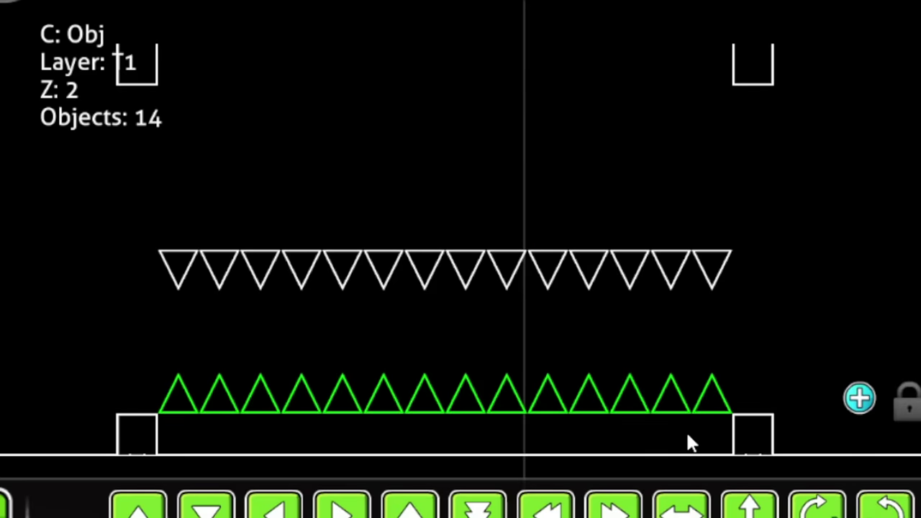